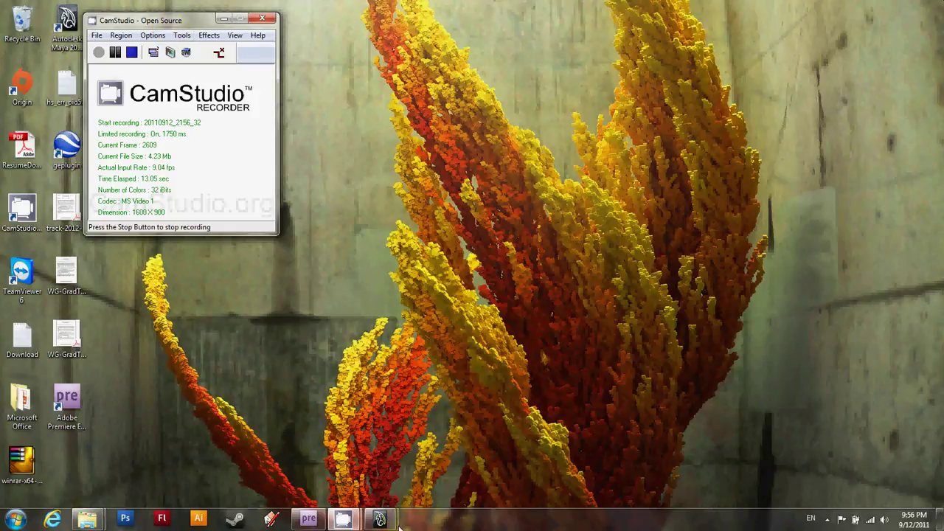
Restore the open Autodesk Maya 2012 window from its taskbar thumbnail.
{"action": "mouse_move", "coordinate": [379, 519]}
{"action": "left_click", "coordinate": [411, 478]}
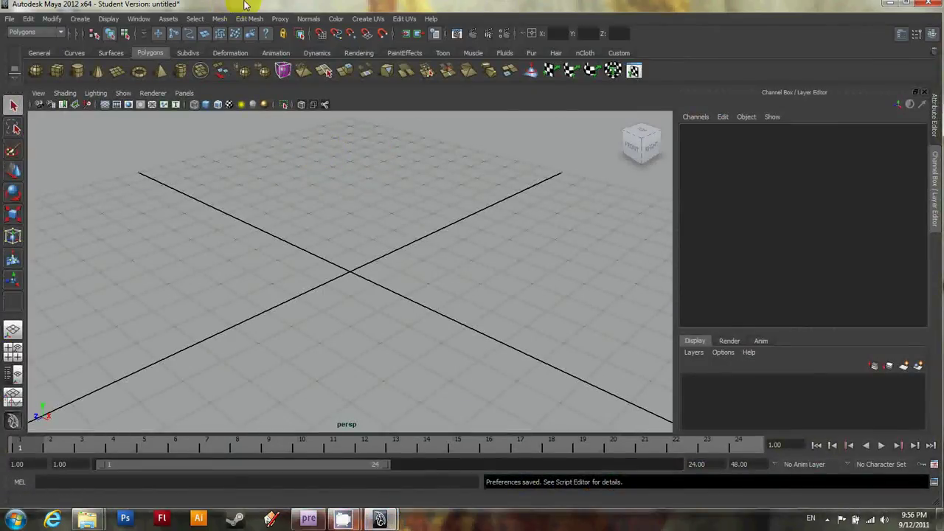
Start a new project in the Project Window named ArtistHouseOrlandoO.
{"action": "left_click", "coordinate": [8, 19]}
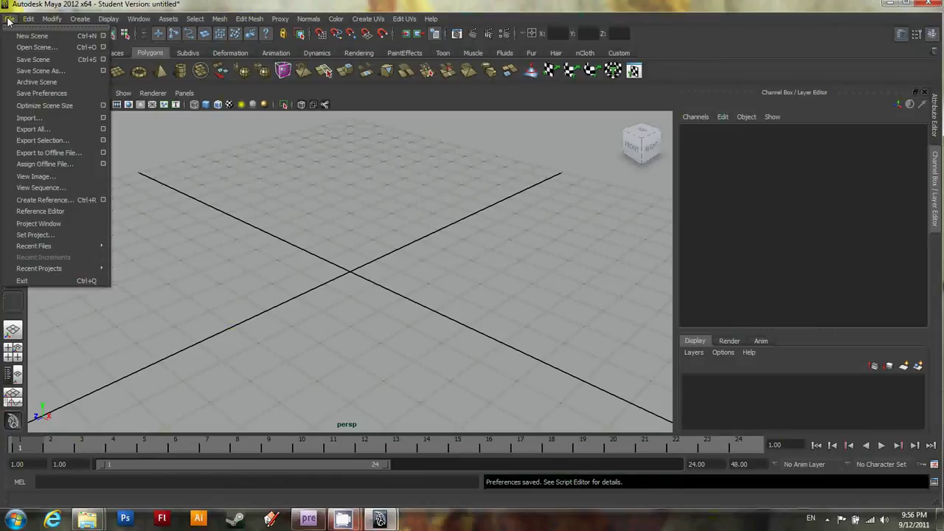
{"action": "left_click", "coordinate": [82, 223]}
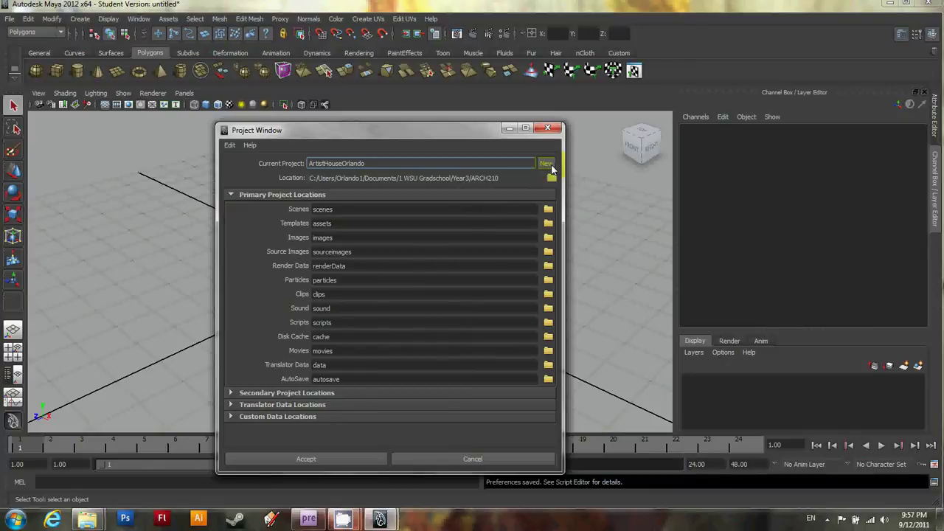
{"action": "left_click", "coordinate": [551, 169]}
{"action": "left_click", "coordinate": [358, 164]}
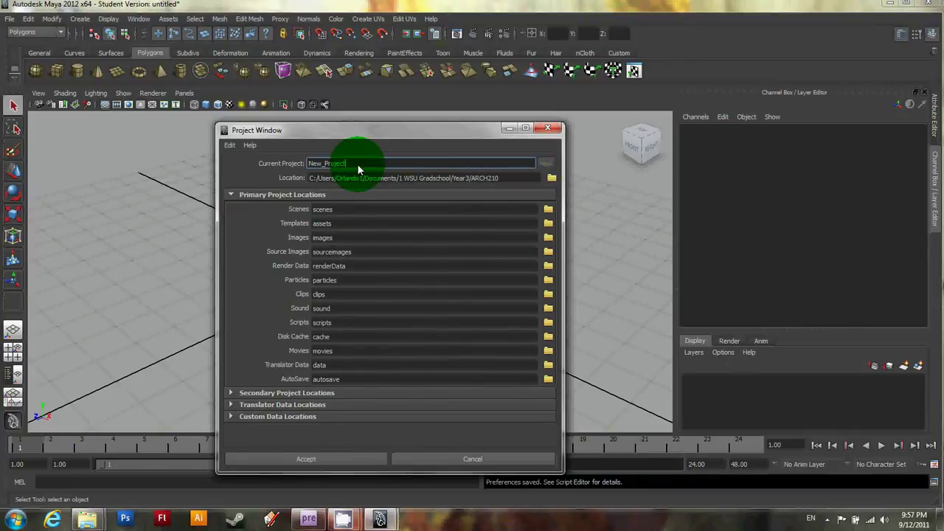
{"action": "left_click_drag", "start_coordinate": [357, 164], "coordinate": [278, 164]}
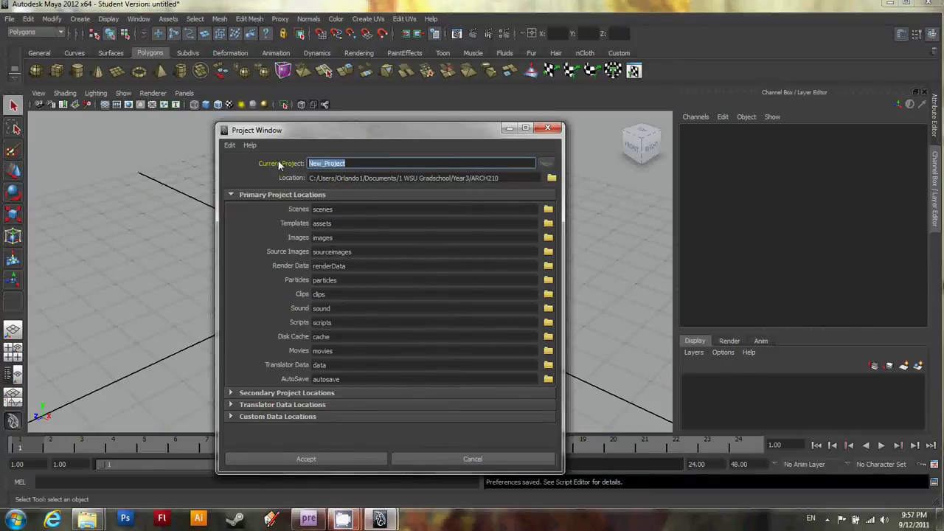
{"action": "type", "text": "ArtistHouseOrlandoO"}
Set the project location to the Year3/ARCH210 folder and accept the new project.
{"action": "left_click", "coordinate": [551, 179]}
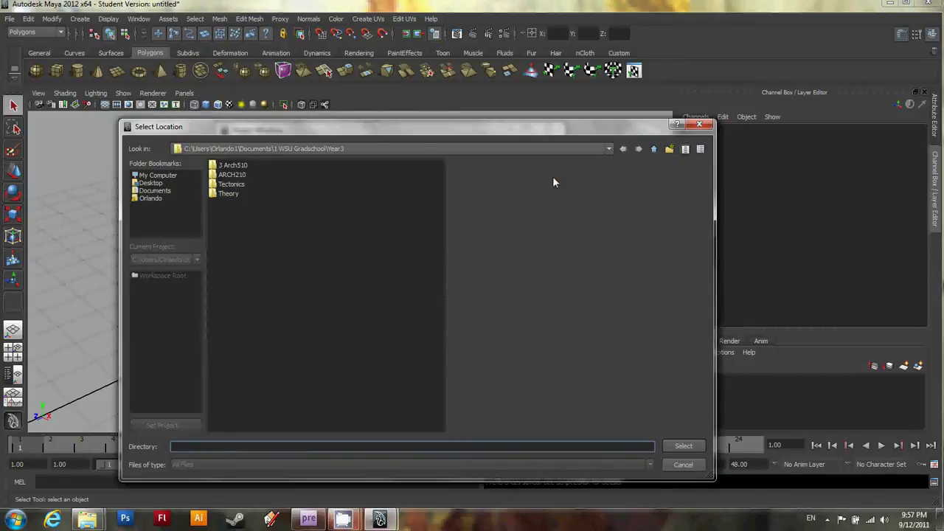
{"action": "double_click", "coordinate": [233, 174]}
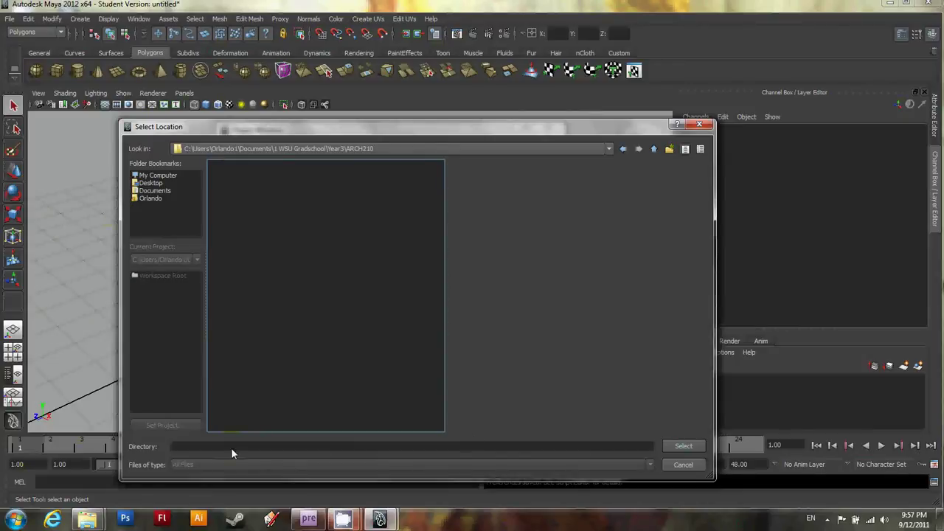
{"action": "left_click", "coordinate": [654, 149]}
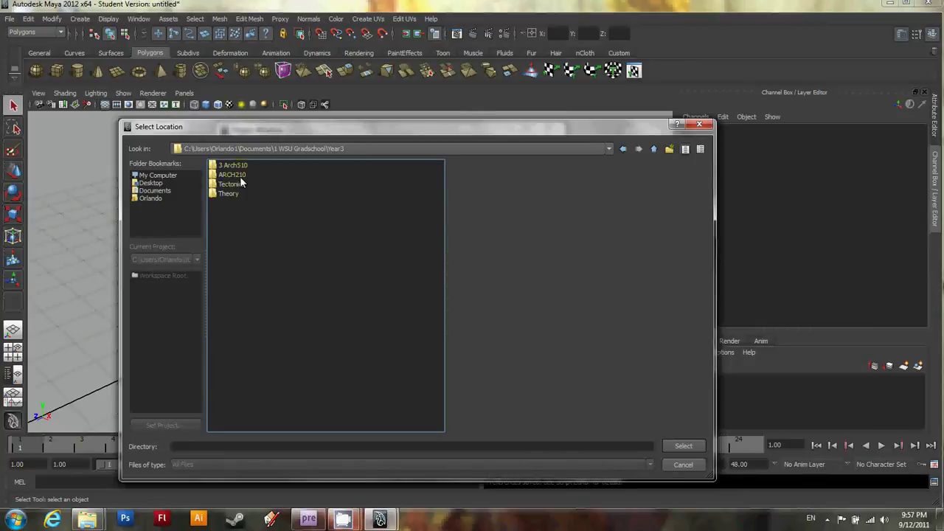
{"action": "left_click", "coordinate": [239, 176]}
{"action": "left_click", "coordinate": [686, 445]}
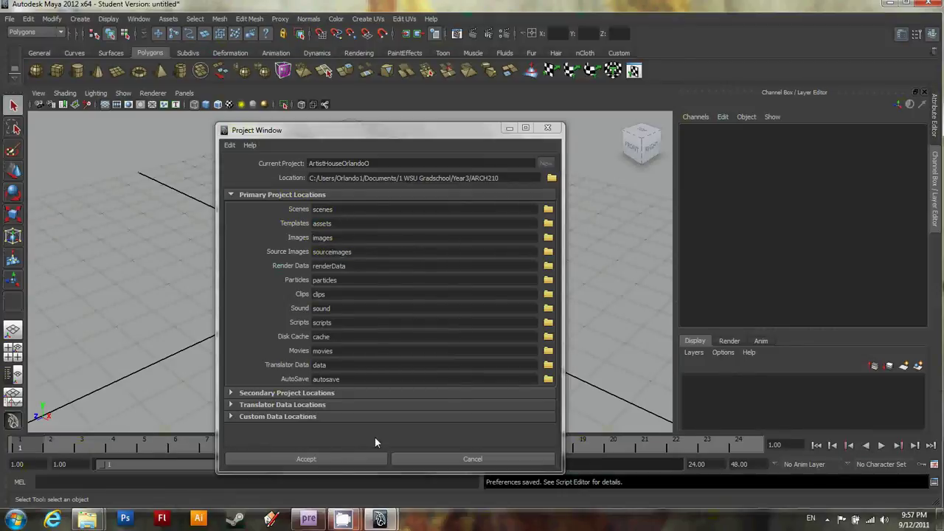
{"action": "left_click_drag", "start_coordinate": [431, 136], "coordinate": [457, 124]}
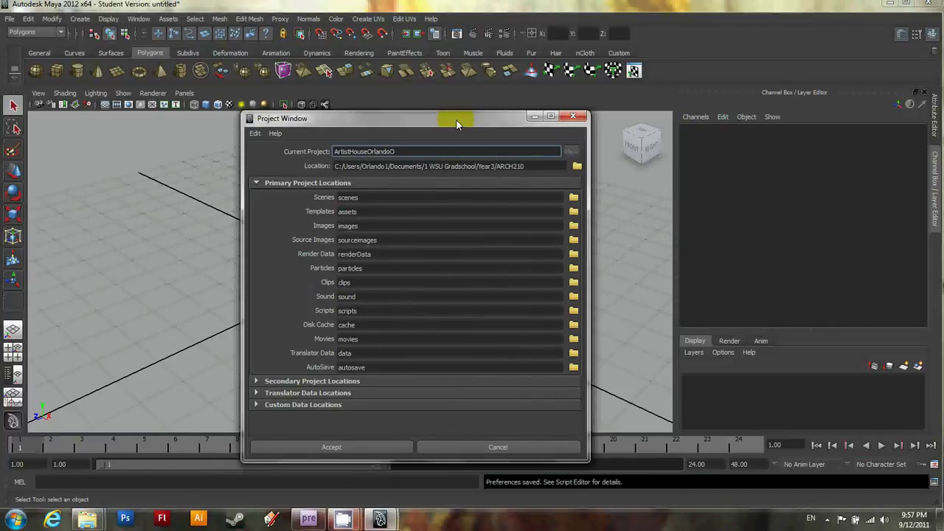
{"action": "left_click", "coordinate": [365, 449]}
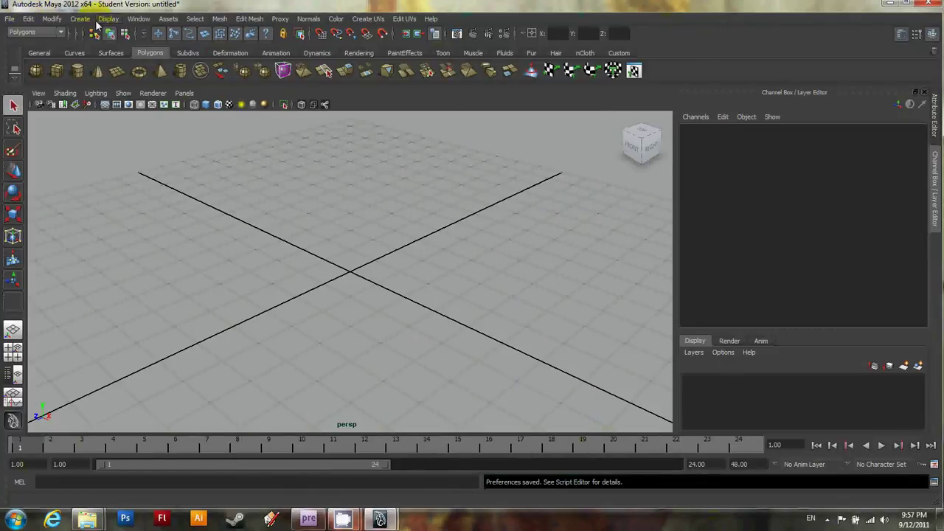
In Preferences Settings, keep linear units as inch and set time to NTSC (30 fps).
{"action": "left_click", "coordinate": [138, 19]}
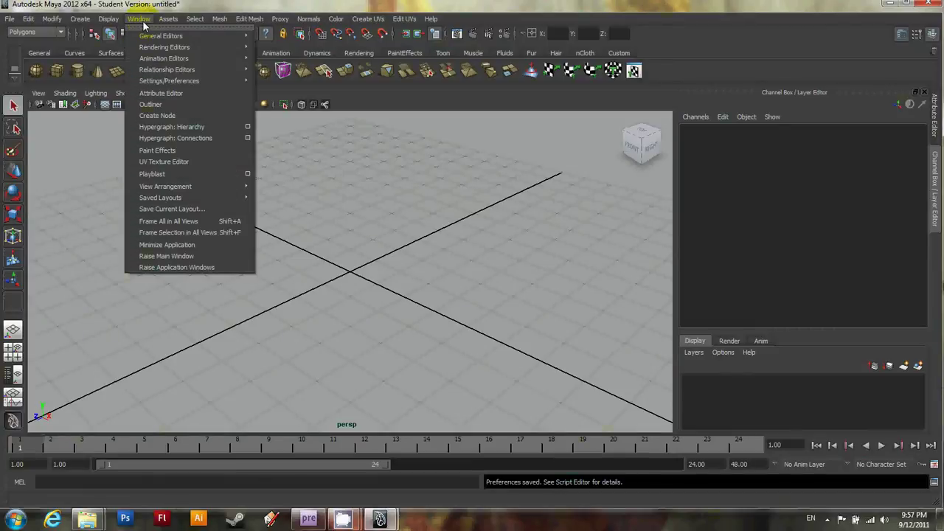
{"action": "mouse_move", "coordinate": [178, 82]}
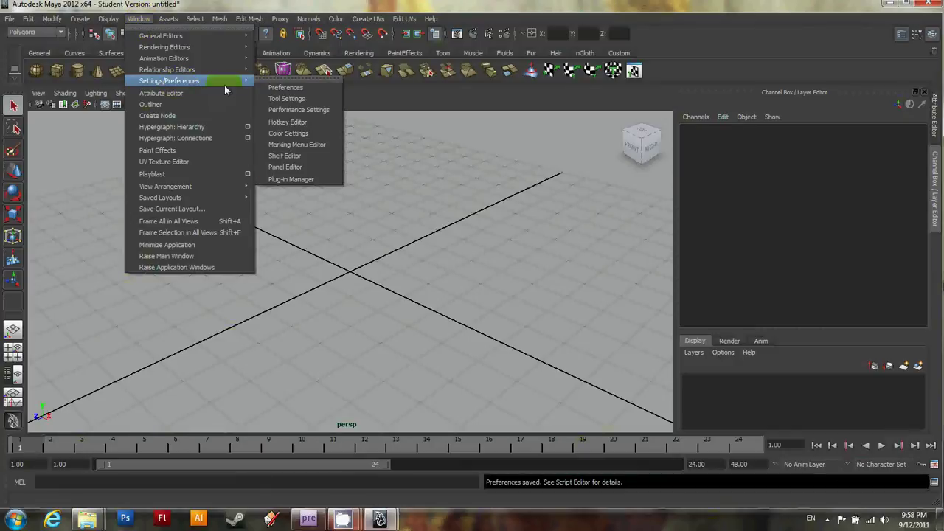
{"action": "left_click", "coordinate": [279, 94]}
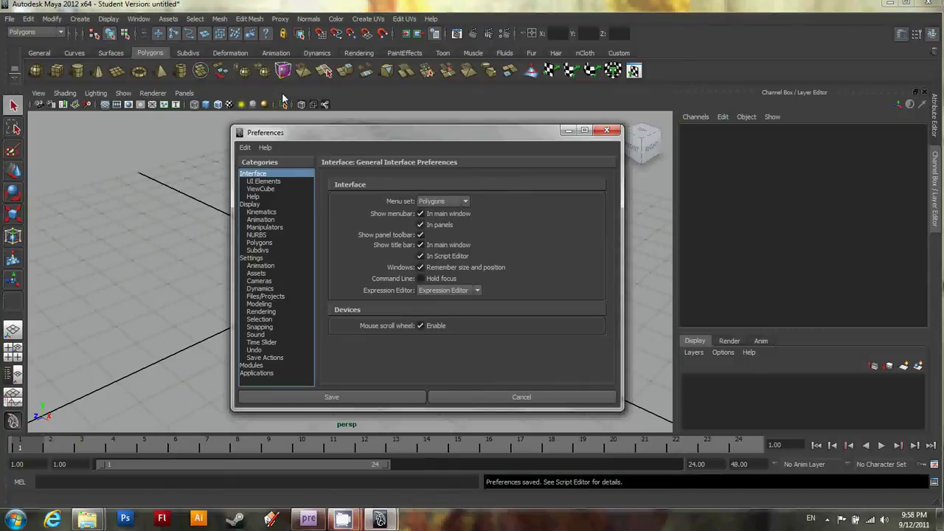
{"action": "left_click", "coordinate": [251, 258]}
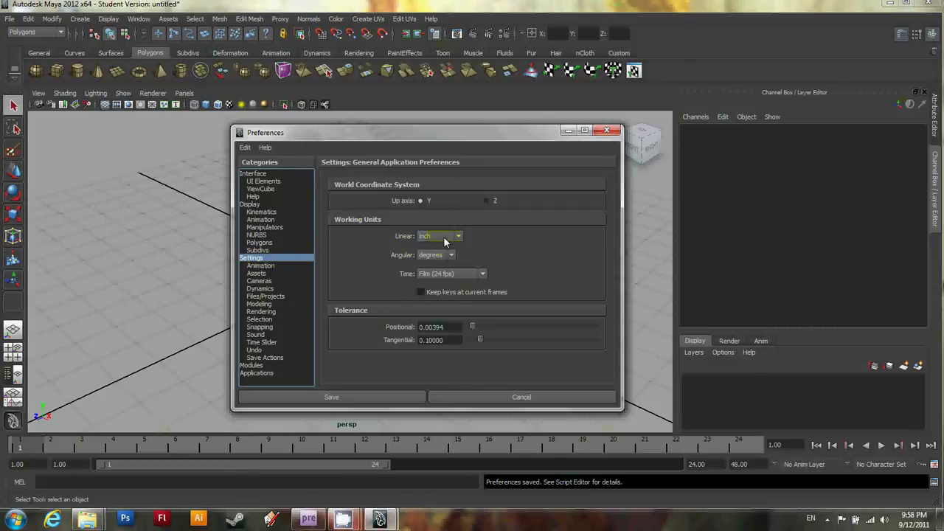
{"action": "left_click", "coordinate": [444, 236]}
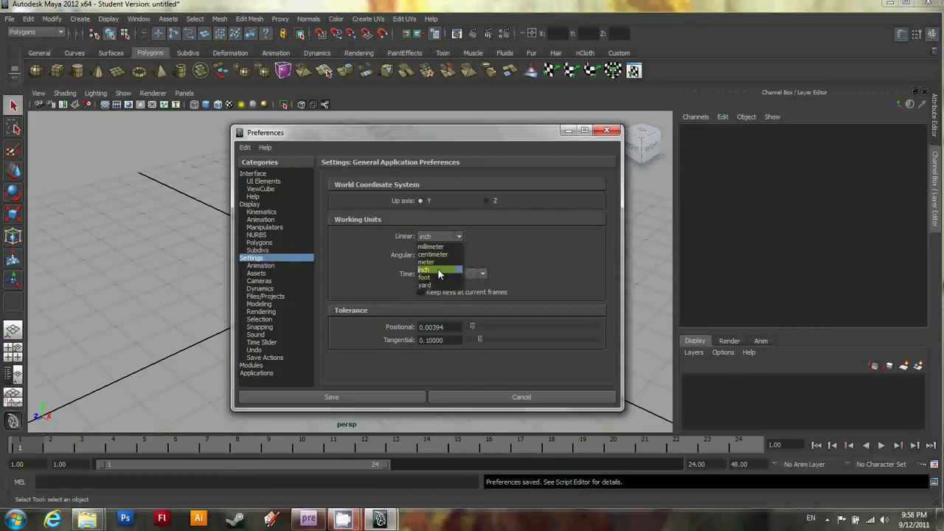
{"action": "left_click", "coordinate": [438, 270]}
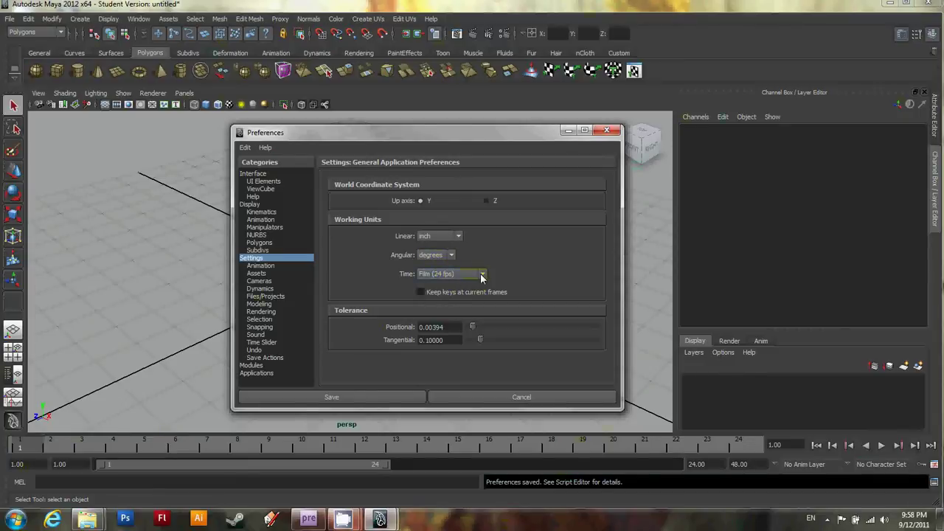
{"action": "left_click", "coordinate": [480, 273]}
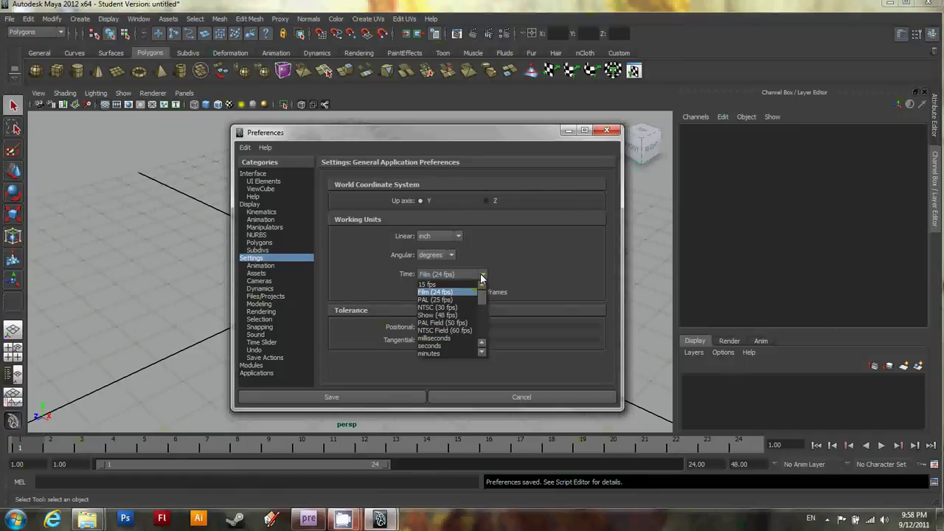
{"action": "left_click", "coordinate": [443, 307]}
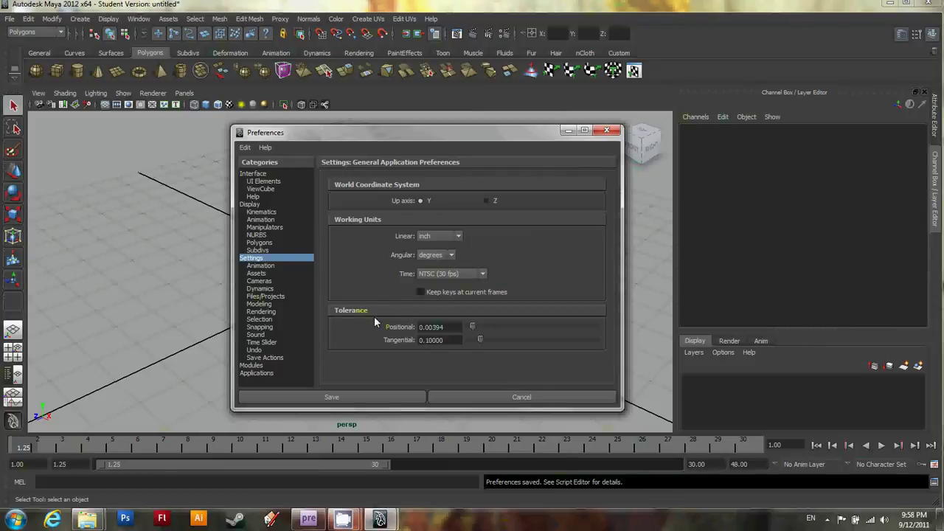
Set the undo queue to Infinite and save the preferences.
{"action": "left_click", "coordinate": [260, 349]}
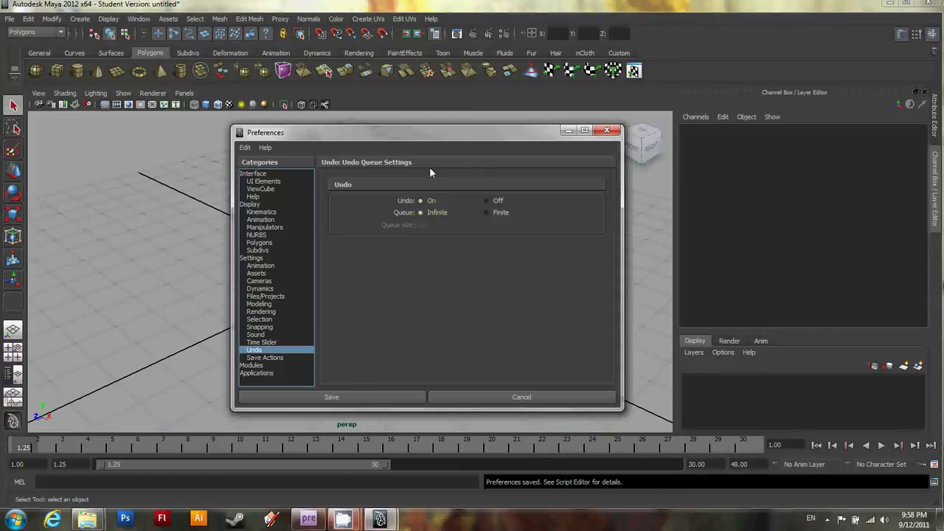
{"action": "left_click", "coordinate": [442, 137]}
{"action": "left_click", "coordinate": [360, 403]}
Save the empty scene as Beginning.mb, accepting the student-version warning.
{"action": "left_click", "coordinate": [410, 336]}
{"action": "left_click", "coordinate": [418, 226]}
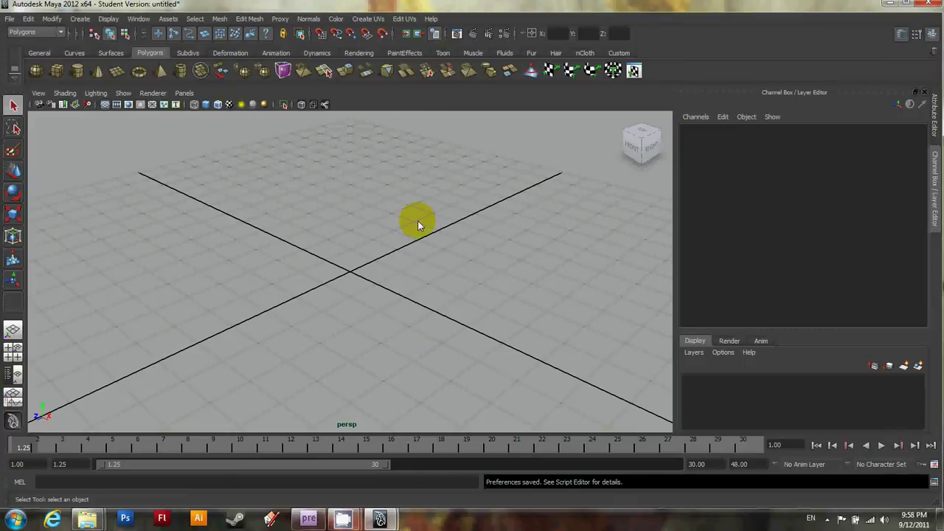
{"action": "scroll", "coordinate": [351, 256], "scroll_direction": "down", "scroll_amount": 3}
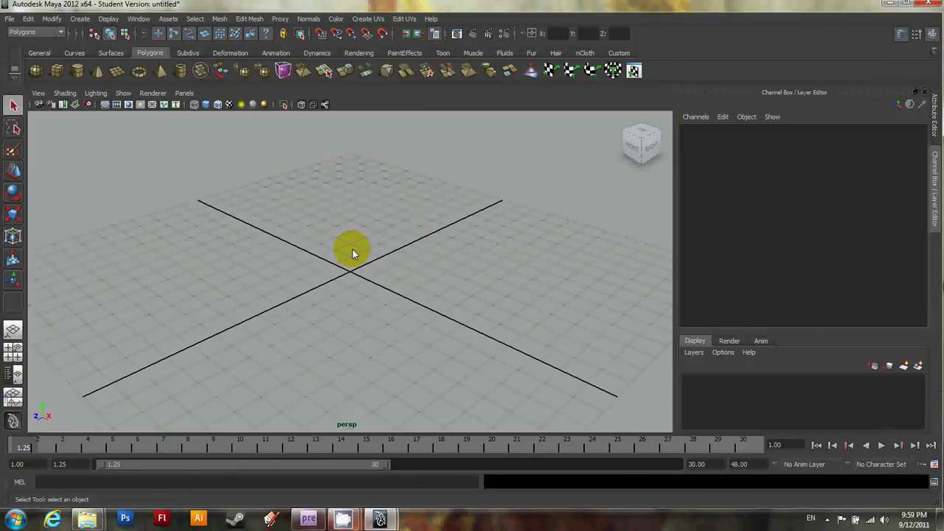
{"action": "scroll", "coordinate": [361, 258], "scroll_direction": "down", "scroll_amount": 2}
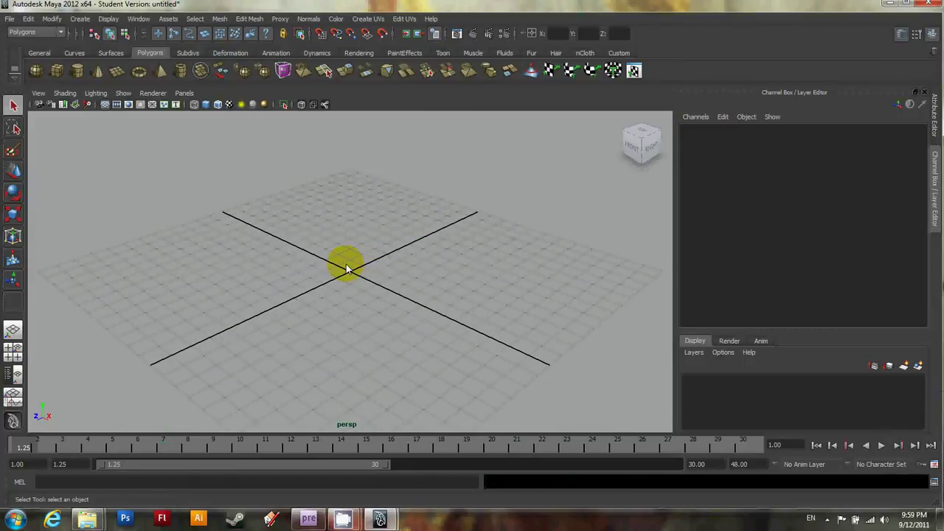
{"action": "left_click", "coordinate": [9, 19]}
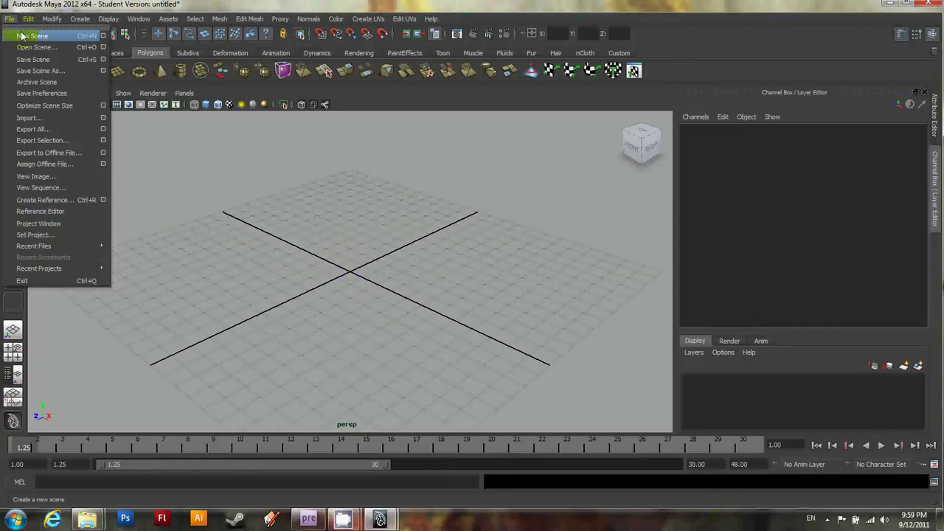
{"action": "left_click", "coordinate": [60, 59]}
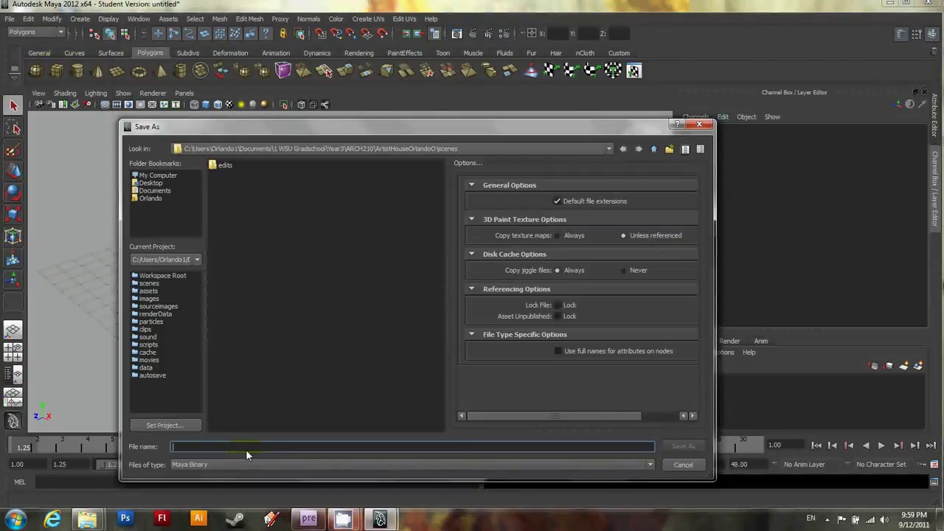
{"action": "type", "text": "B"}
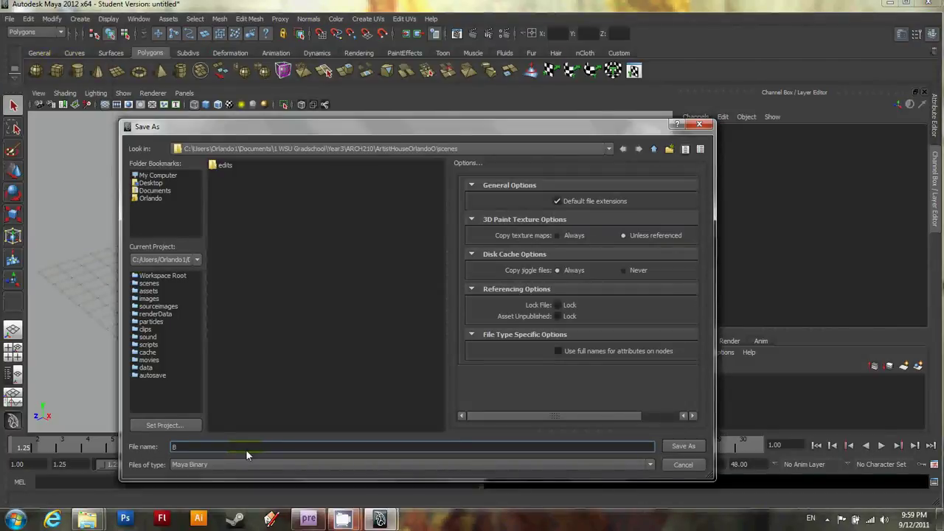
{"action": "type", "text": "eginning"}
{"action": "left_click", "coordinate": [685, 447]}
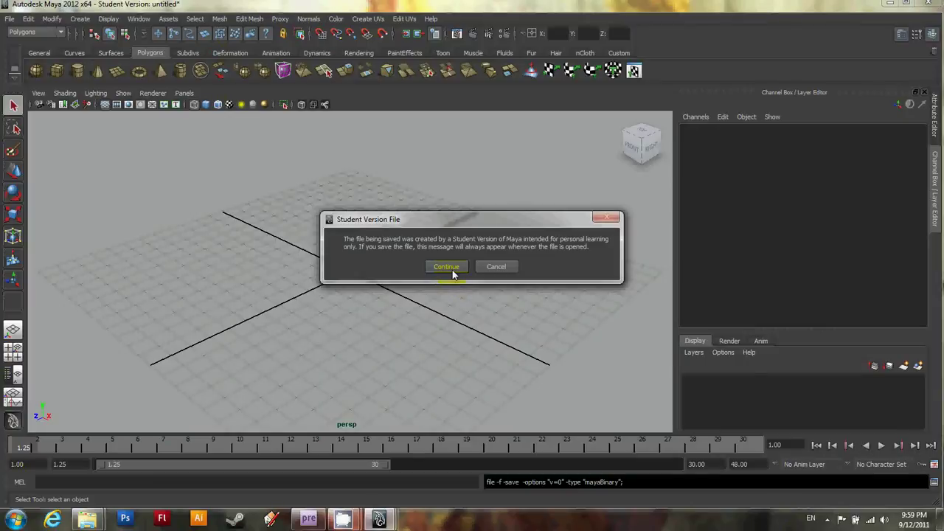
{"action": "left_click", "coordinate": [447, 267]}
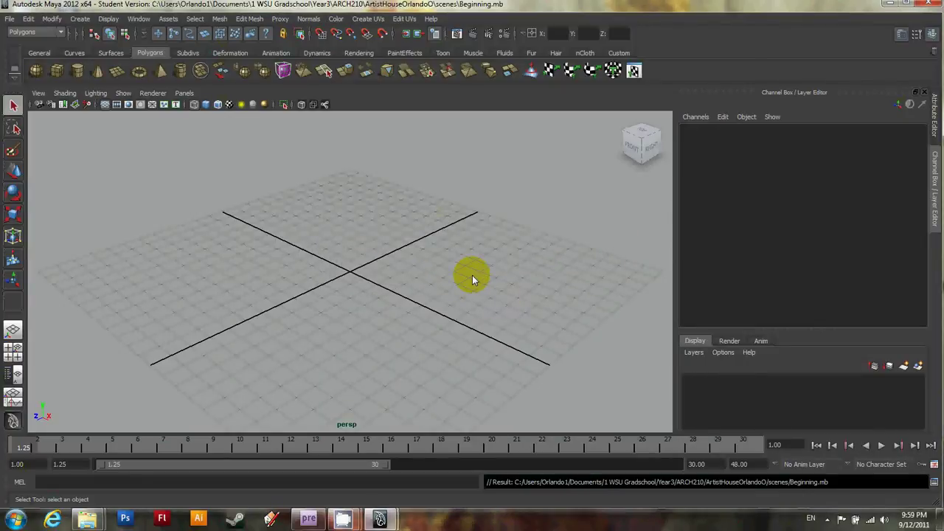
Set ArtistHouseOrlandoO in Year3\ARCH210 as the current project via File > Set Project.
{"action": "left_click", "coordinate": [9, 20]}
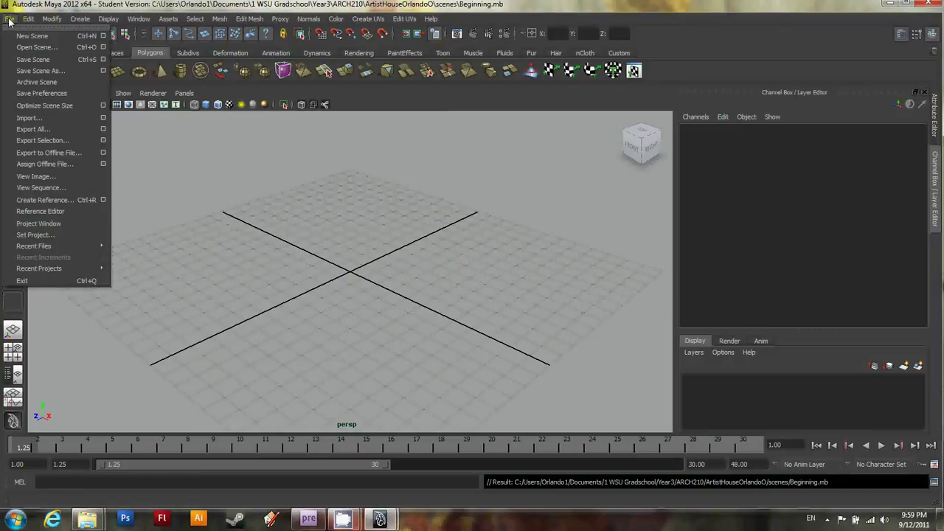
{"action": "mouse_move", "coordinate": [86, 248]}
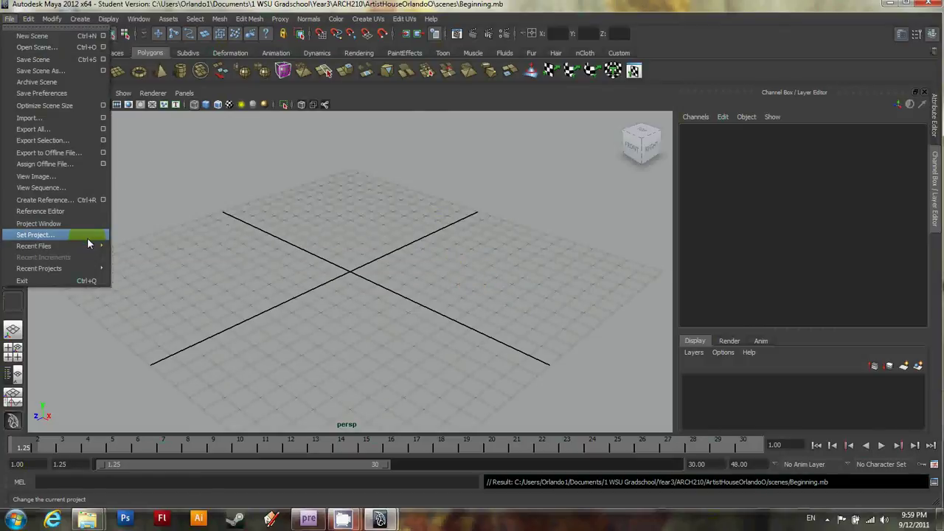
{"action": "left_click", "coordinate": [87, 236]}
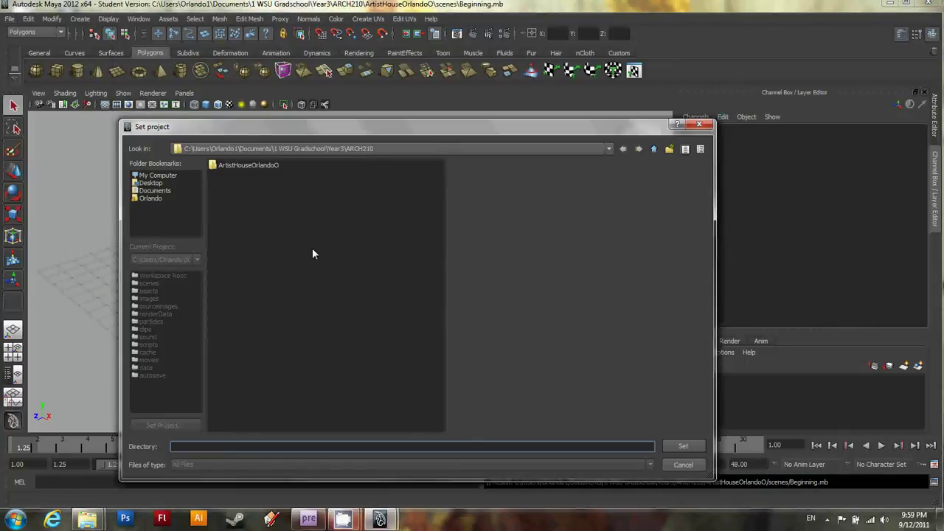
{"action": "double_click", "coordinate": [652, 152]}
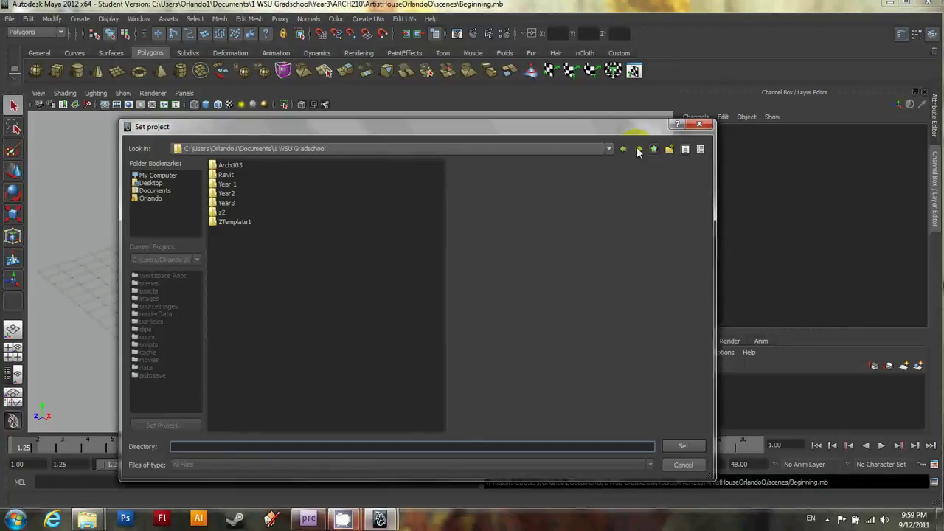
{"action": "double_click", "coordinate": [228, 203]}
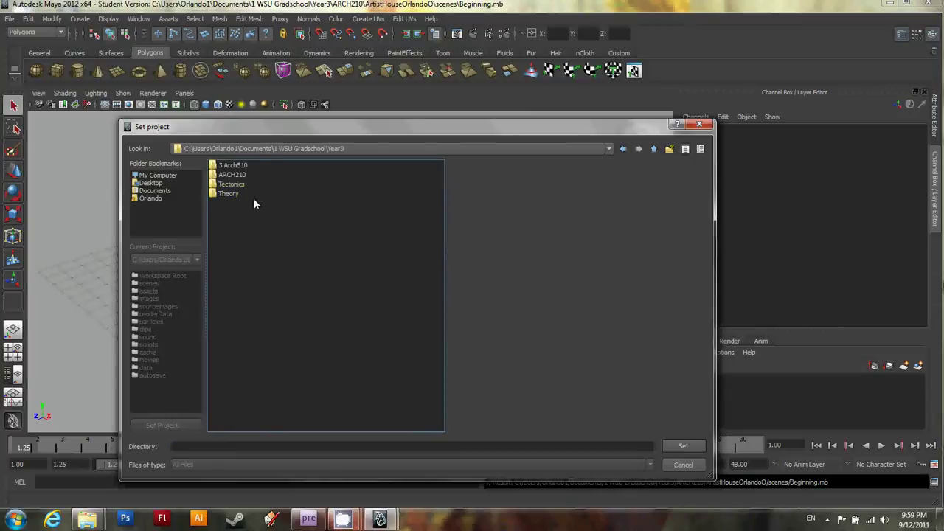
{"action": "left_click", "coordinate": [235, 175]}
{"action": "double_click", "coordinate": [240, 177]}
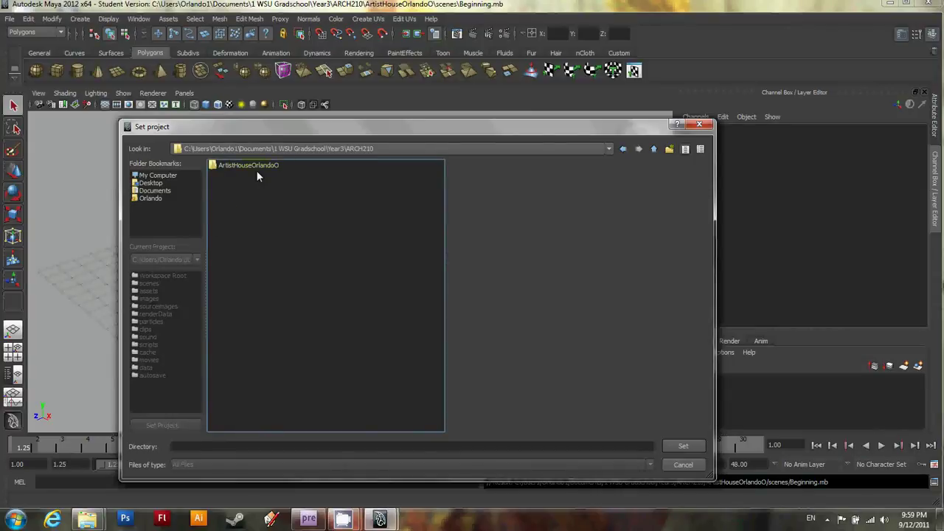
{"action": "left_click", "coordinate": [257, 171]}
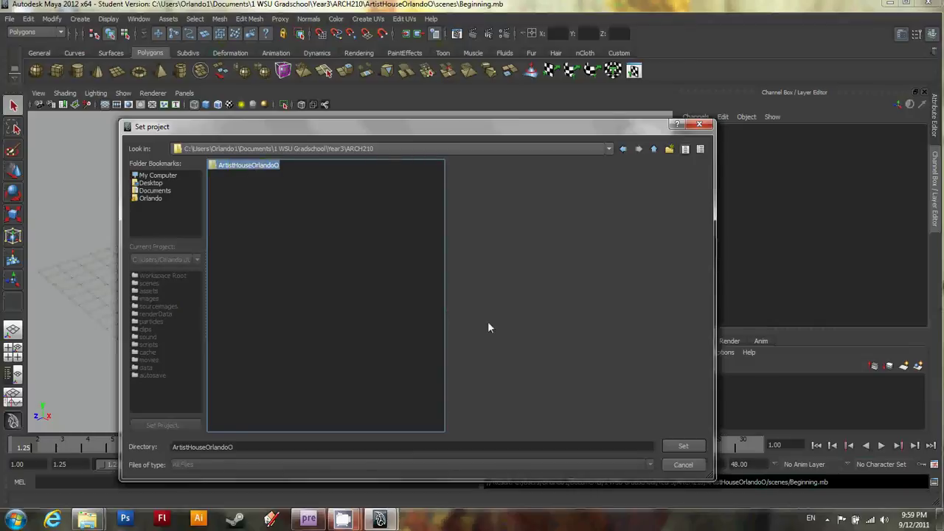
{"action": "left_click", "coordinate": [684, 448]}
{"action": "left_click", "coordinate": [337, 281]}
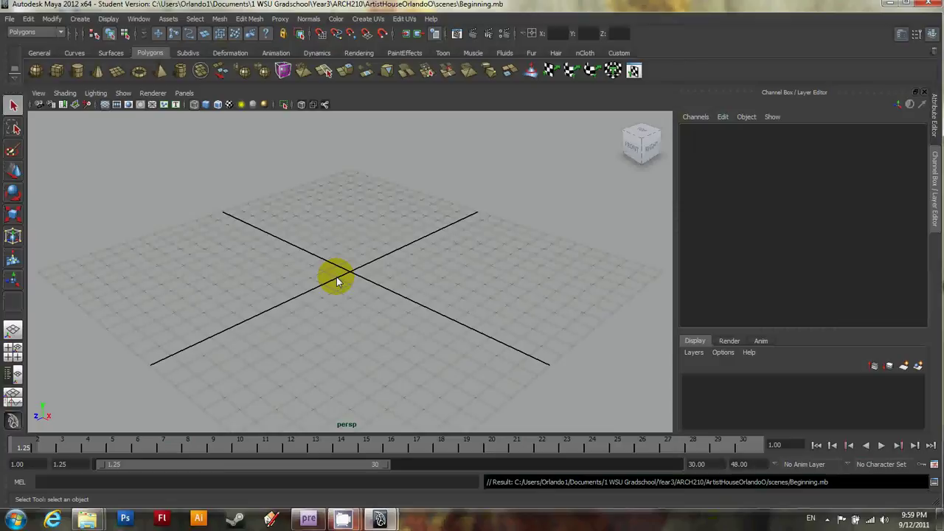
{"action": "left_click", "coordinate": [9, 20]}
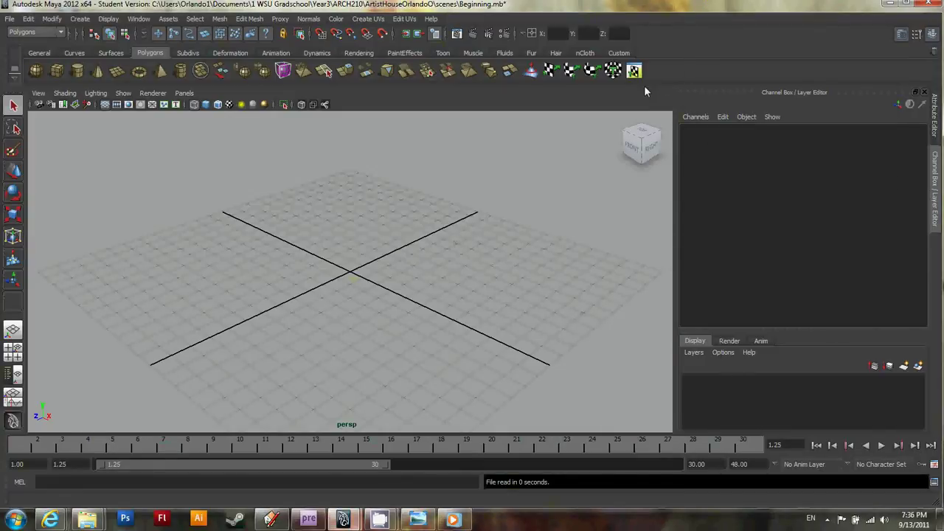
Bring up the ARCH210 folder window and select the BogusHouse.jpg image.
{"action": "left_click", "coordinate": [290, 334]}
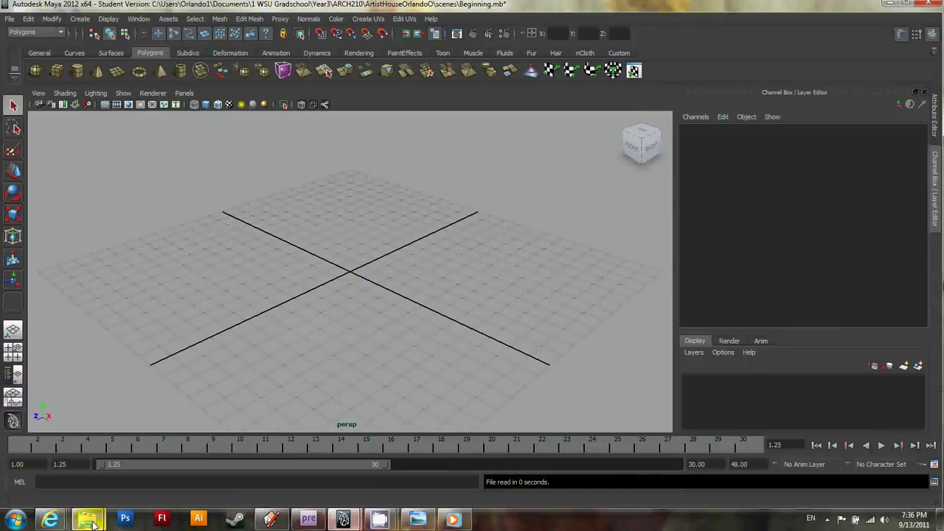
{"action": "mouse_move", "coordinate": [92, 522]}
{"action": "left_click", "coordinate": [114, 481]}
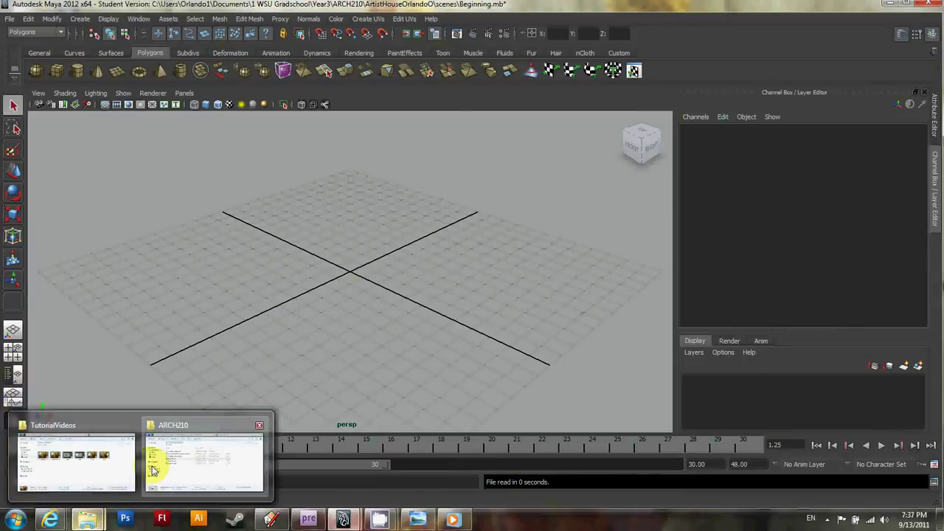
{"action": "left_click", "coordinate": [153, 470]}
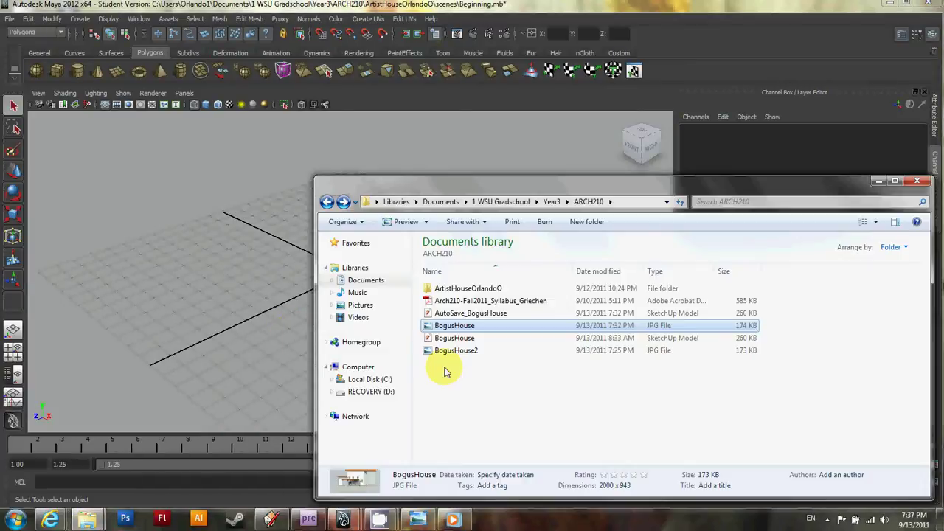
{"action": "left_click", "coordinate": [465, 328]}
{"action": "left_click", "coordinate": [526, 383]}
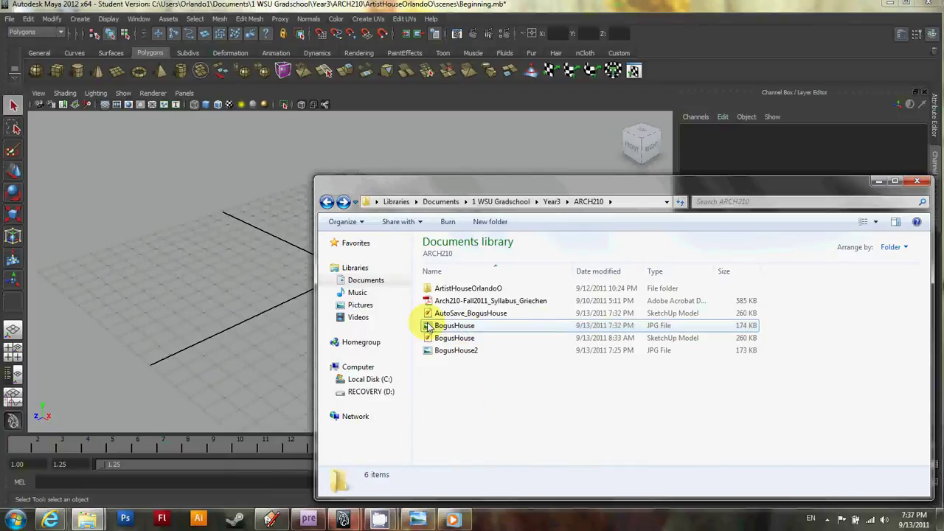
{"action": "left_click", "coordinate": [428, 326]}
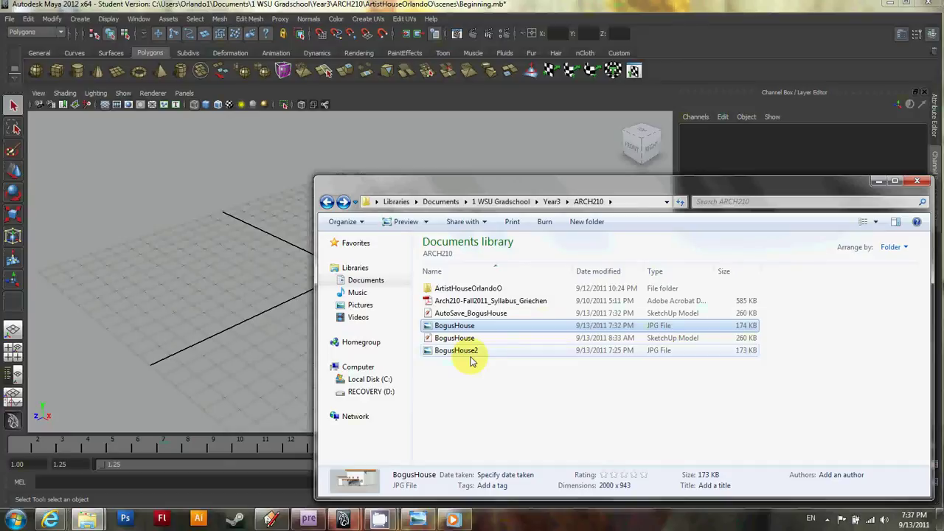
Paste BogusHouse.jpg into ArtistHouseOrlandoO\sourceimages and put Explorer away.
{"action": "left_click", "coordinate": [549, 202]}
{"action": "double_click", "coordinate": [460, 302]}
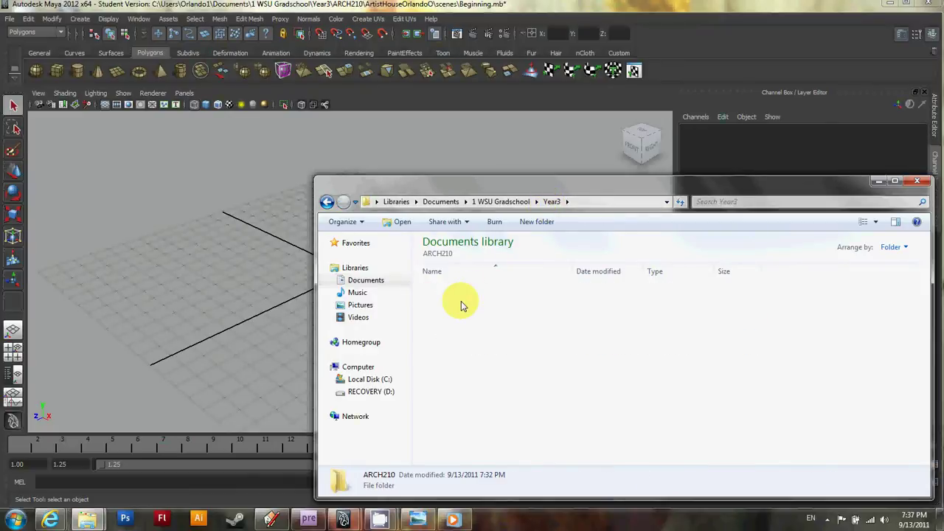
{"action": "double_click", "coordinate": [465, 290]}
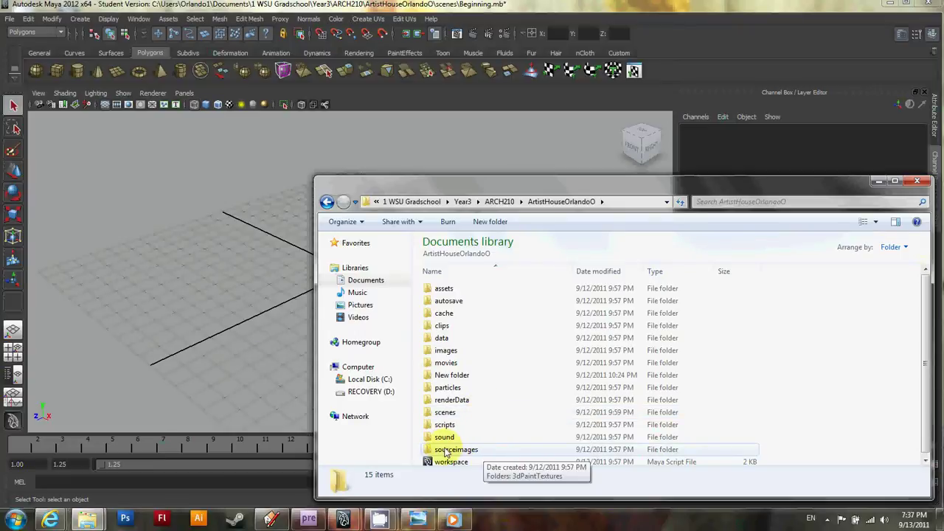
{"action": "double_click", "coordinate": [449, 450]}
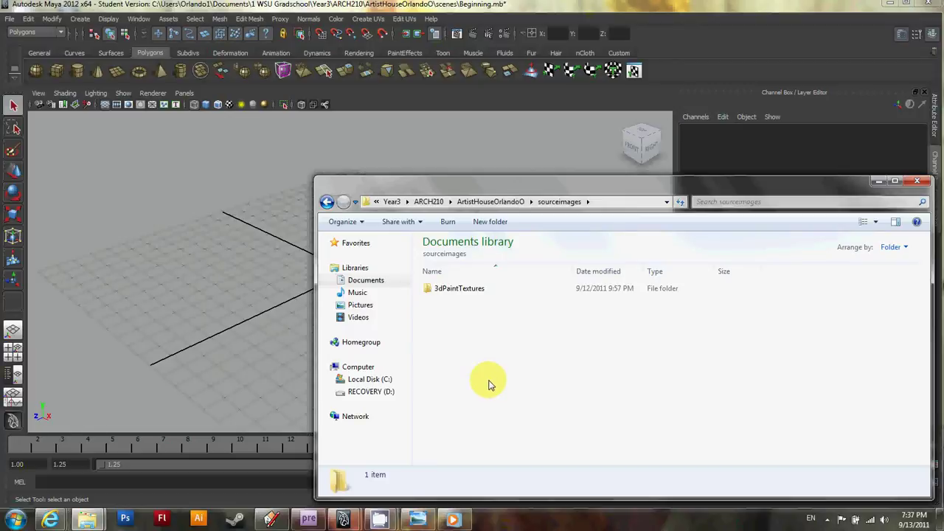
{"action": "key", "text": "ctrl+v"}
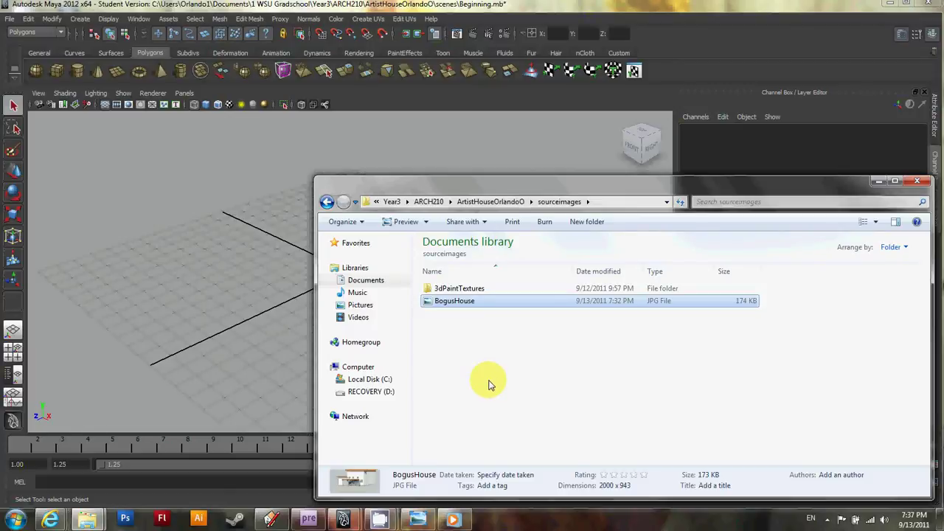
{"action": "left_click", "coordinate": [879, 181]}
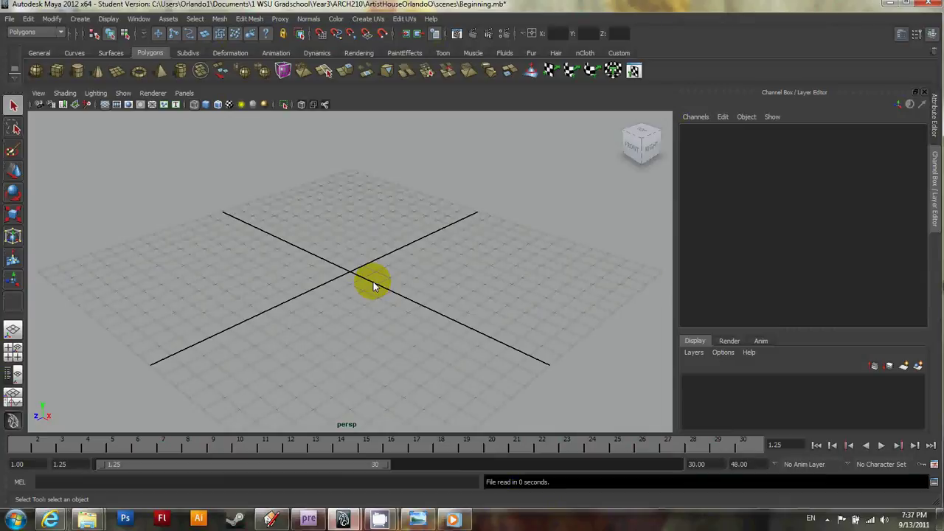
Switch to the four-view layout, maximize the front view, and zoom far out.
{"action": "key", "text": "space"}
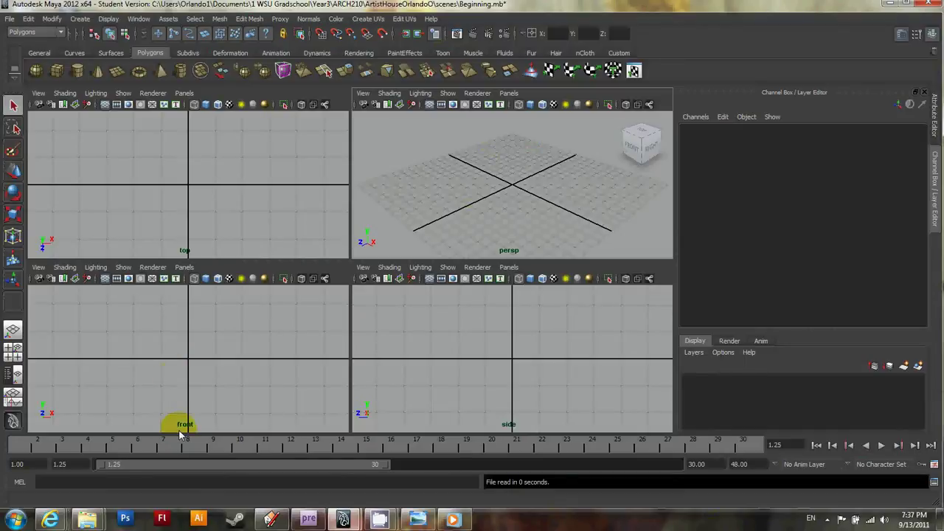
{"action": "key", "text": "space"}
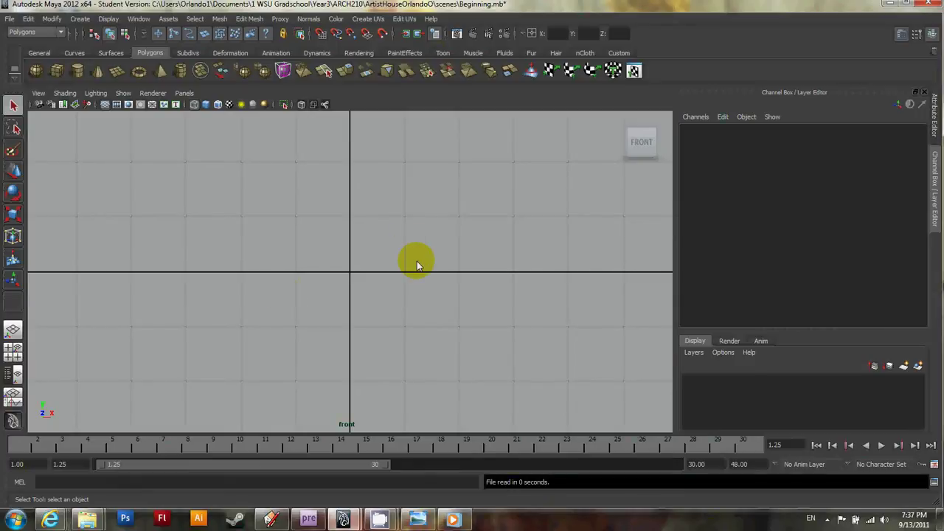
{"action": "scroll", "coordinate": [412, 251], "scroll_direction": "down", "scroll_amount": 4}
{"action": "scroll", "coordinate": [411, 250], "scroll_direction": "down", "scroll_amount": 4}
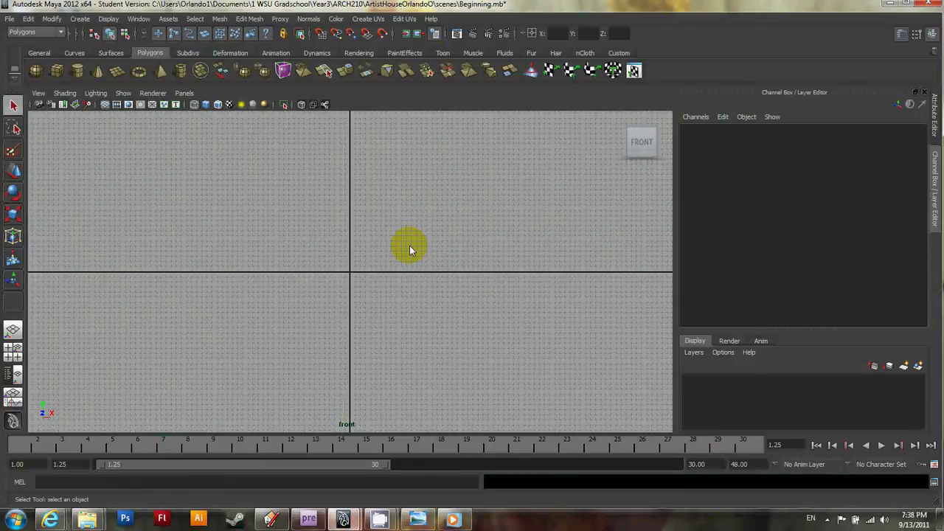
{"action": "scroll", "coordinate": [411, 250], "scroll_direction": "down", "scroll_amount": 3}
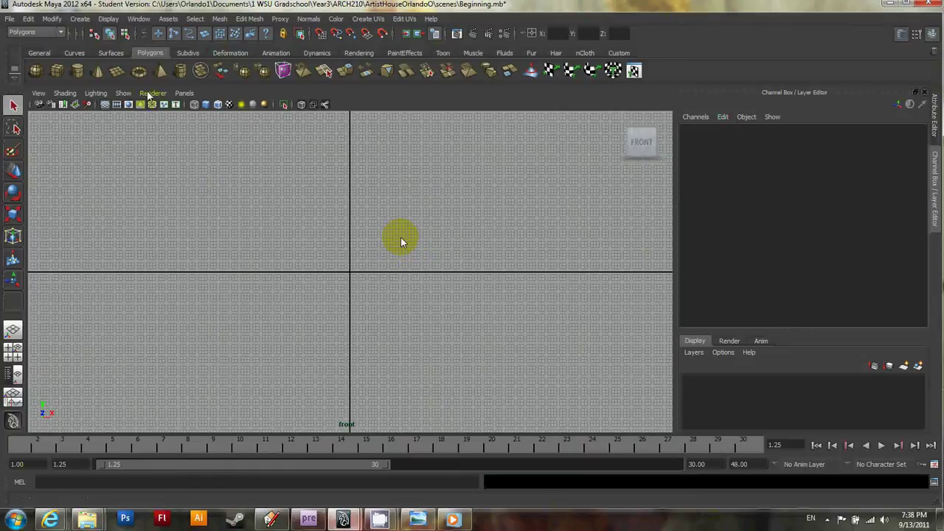
Import BogusHouse.jpg from sourceimages as the front camera's image plane.
{"action": "left_click", "coordinate": [10, 19]}
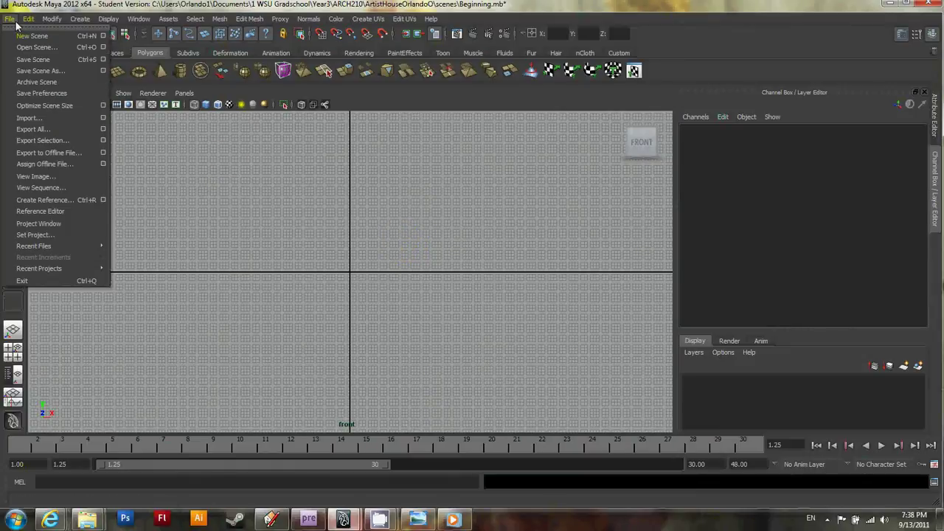
{"action": "mouse_move", "coordinate": [80, 19]}
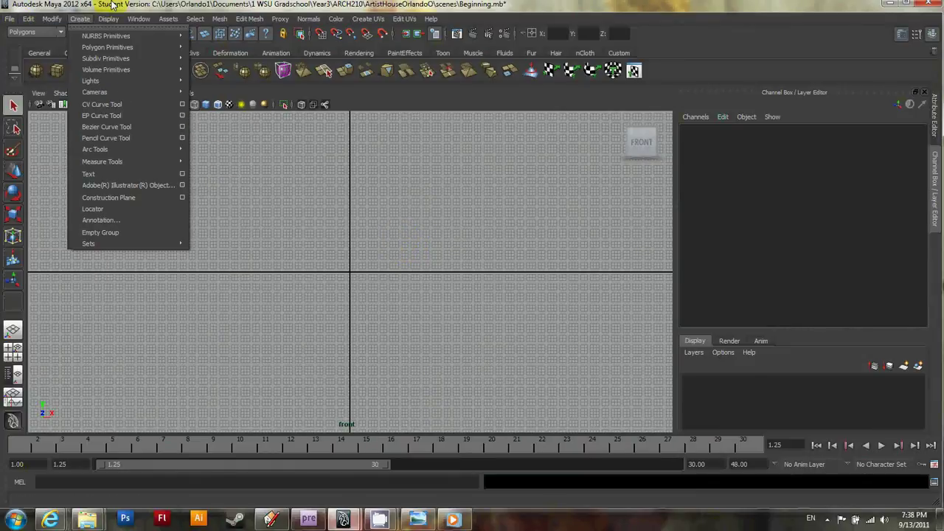
{"action": "left_click", "coordinate": [13, 22]}
{"action": "left_click", "coordinate": [12, 22]}
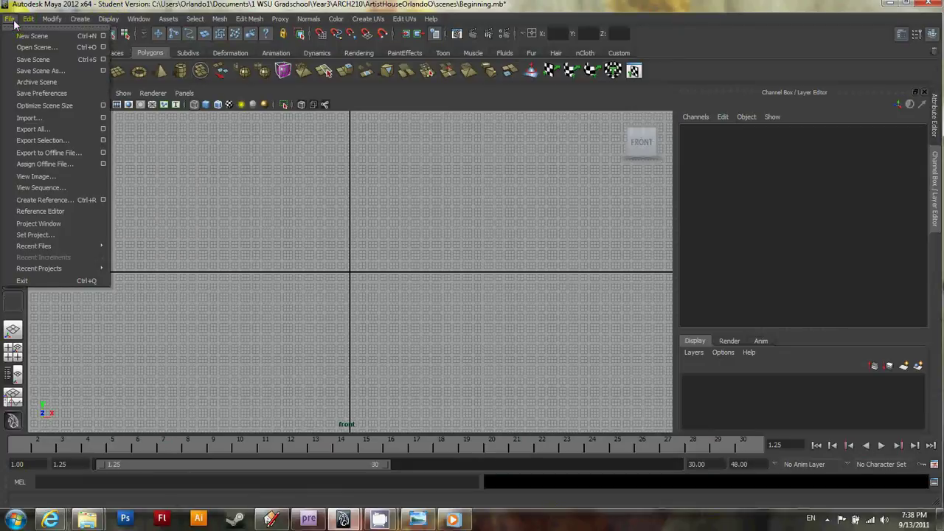
{"action": "left_click", "coordinate": [56, 118]}
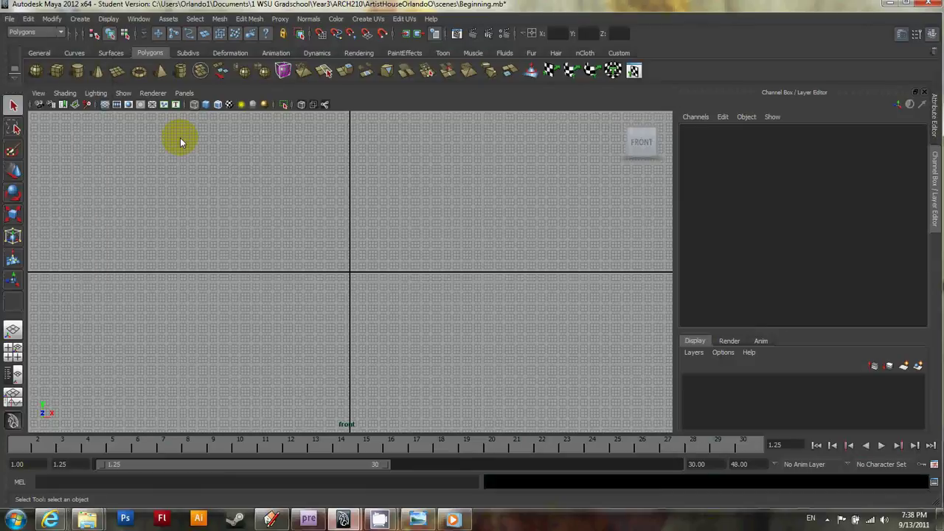
{"action": "left_click", "coordinate": [38, 94]}
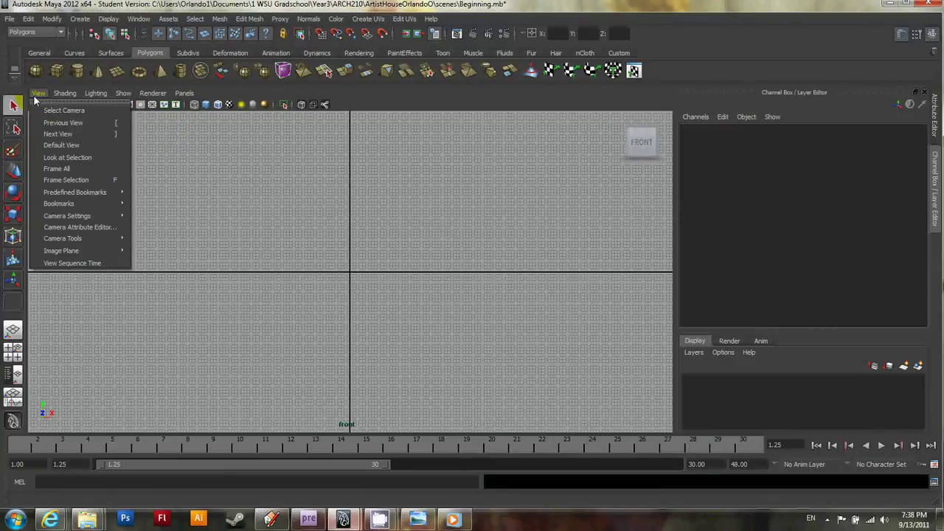
{"action": "left_click", "coordinate": [87, 205]}
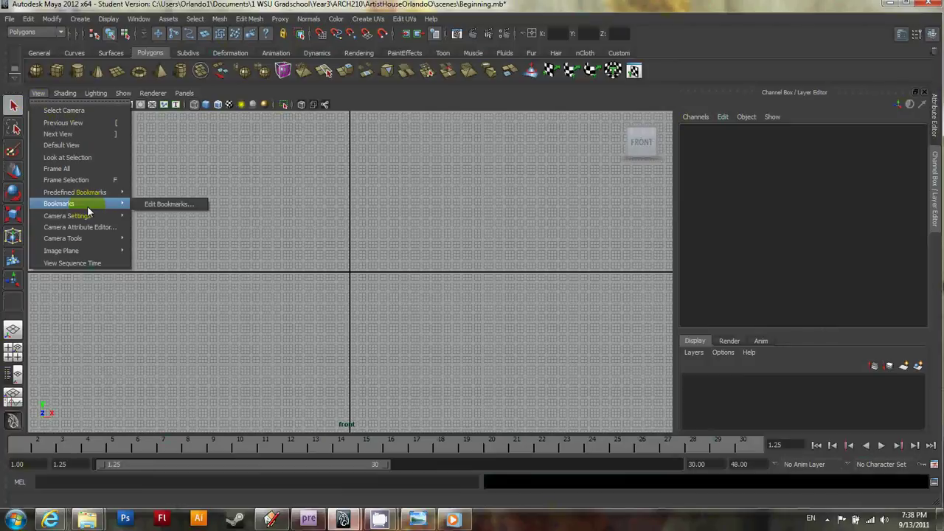
{"action": "mouse_move", "coordinate": [101, 253]}
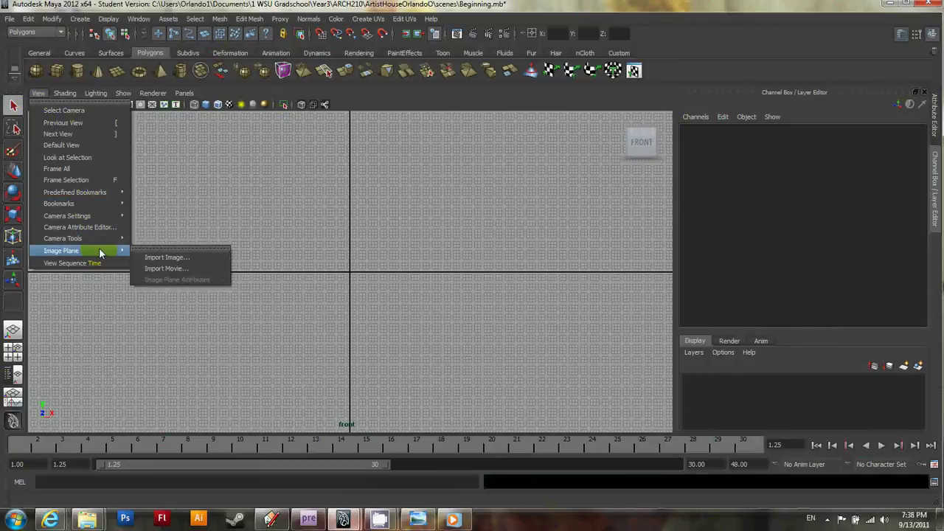
{"action": "left_click", "coordinate": [178, 258]}
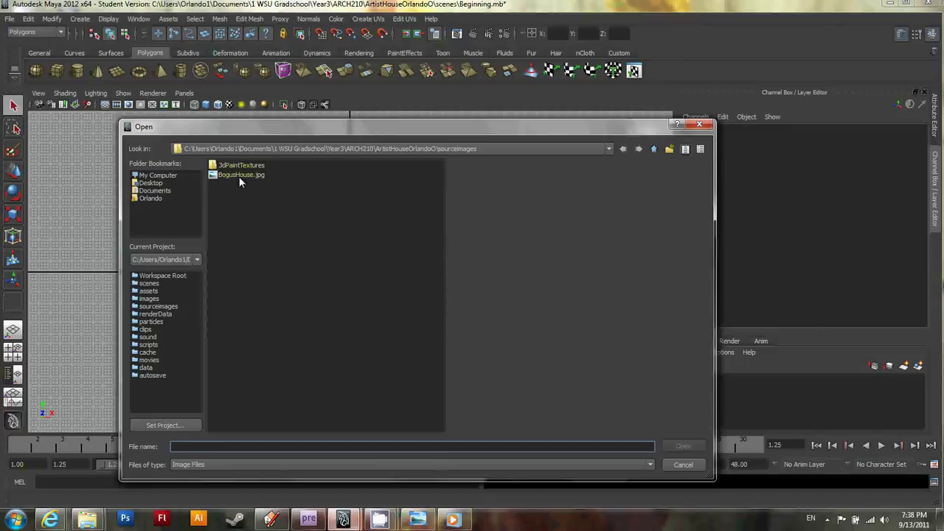
{"action": "left_click", "coordinate": [238, 175]}
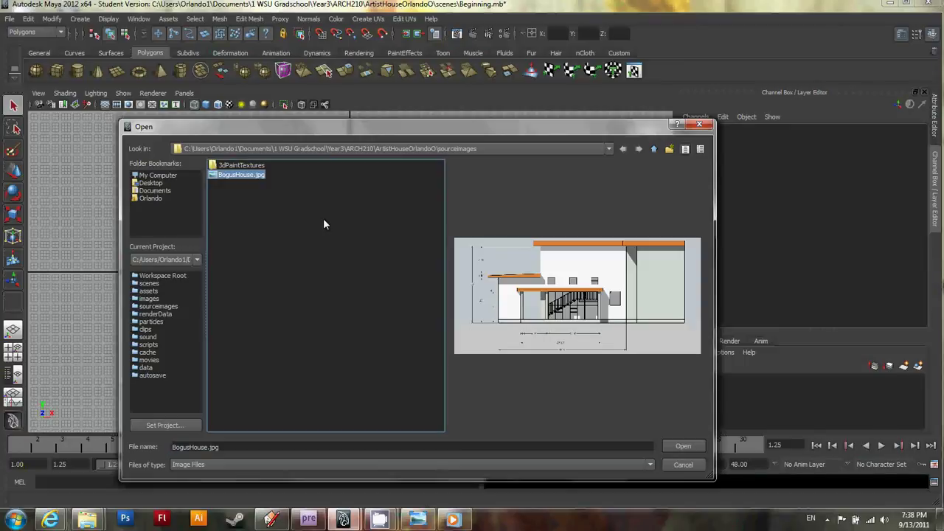
{"action": "left_click", "coordinate": [684, 446]}
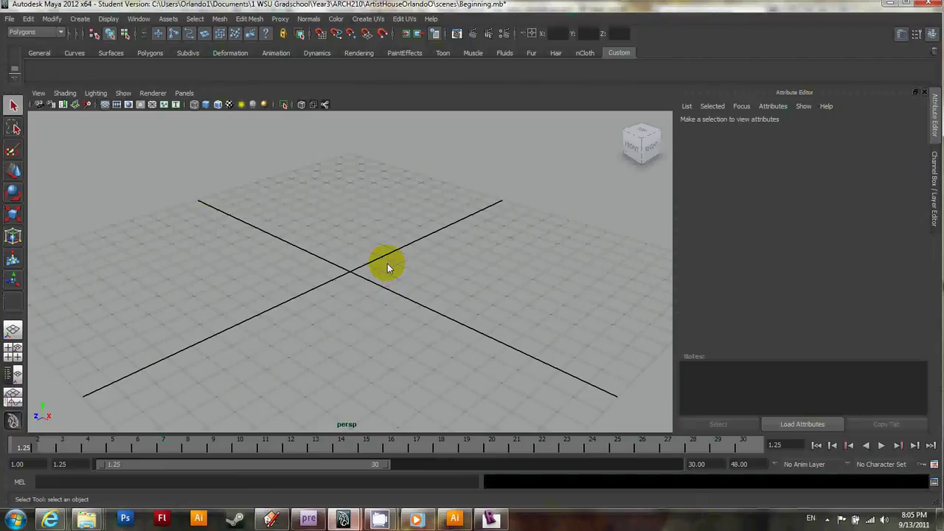
Dolly the perspective view back until the whole grid is visible.
{"action": "right_click_drag", "start_coordinate": [387, 263], "coordinate": [355, 256], "text": "alt"}
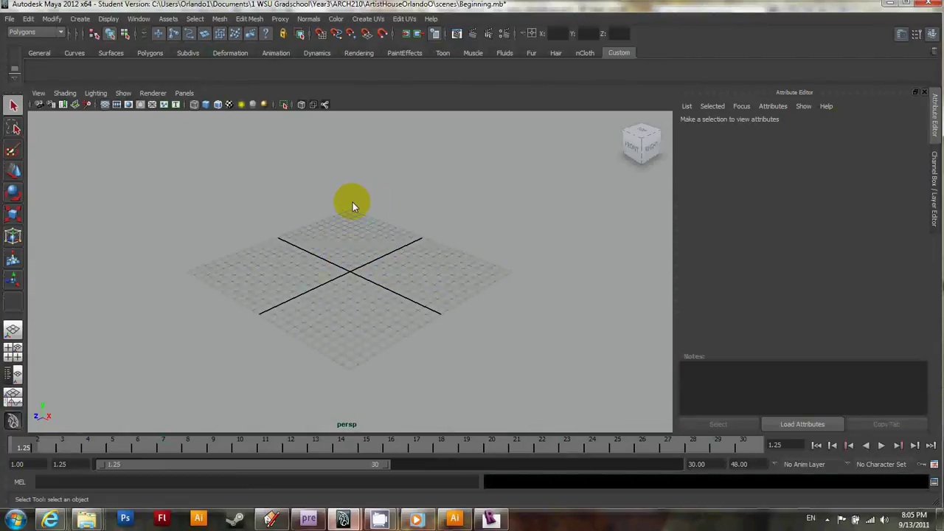
In the Plug-in Manager, tick Loaded and Auto load for fbxmaya.mll, then close it.
{"action": "left_click", "coordinate": [140, 19]}
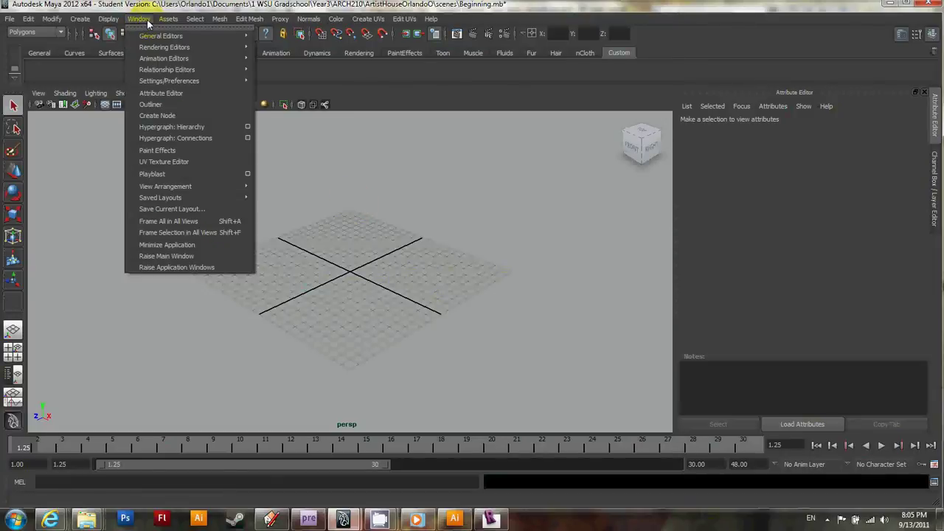
{"action": "mouse_move", "coordinate": [196, 81]}
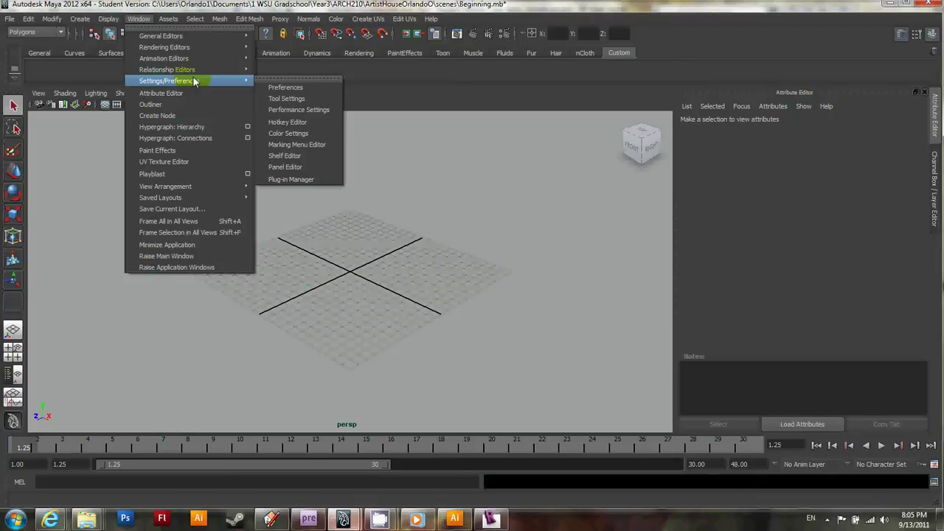
{"action": "mouse_move", "coordinate": [156, 83]}
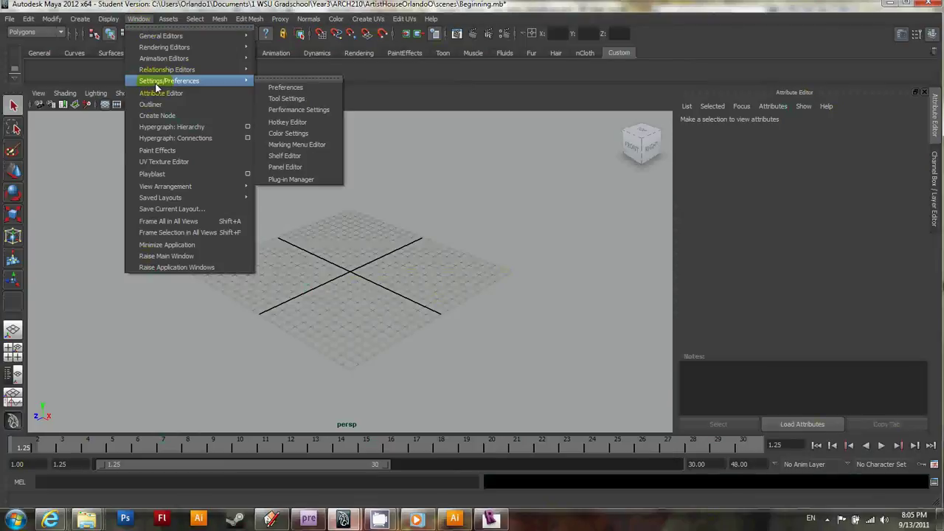
{"action": "left_click", "coordinate": [322, 185]}
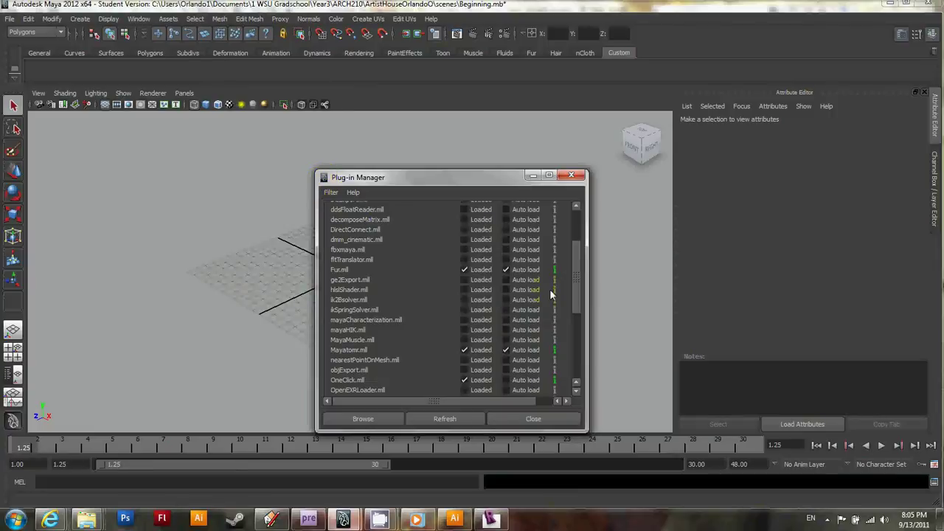
{"action": "left_click_drag", "start_coordinate": [575, 293], "coordinate": [575, 266]}
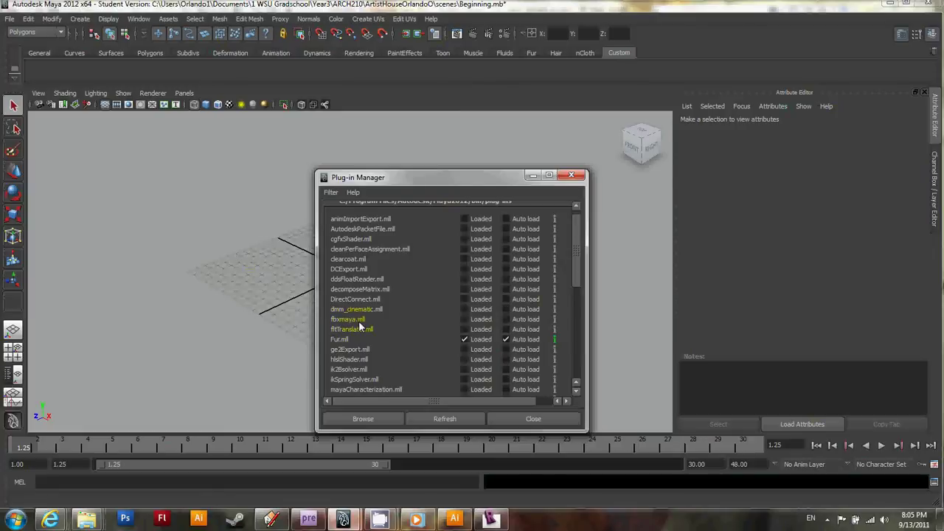
{"action": "left_click", "coordinate": [465, 320]}
{"action": "left_click", "coordinate": [506, 320]}
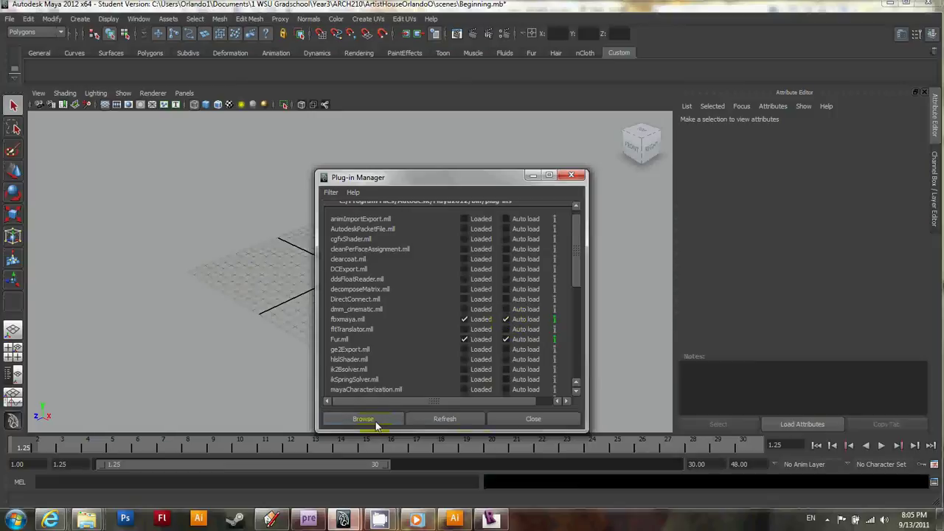
{"action": "left_click", "coordinate": [509, 424]}
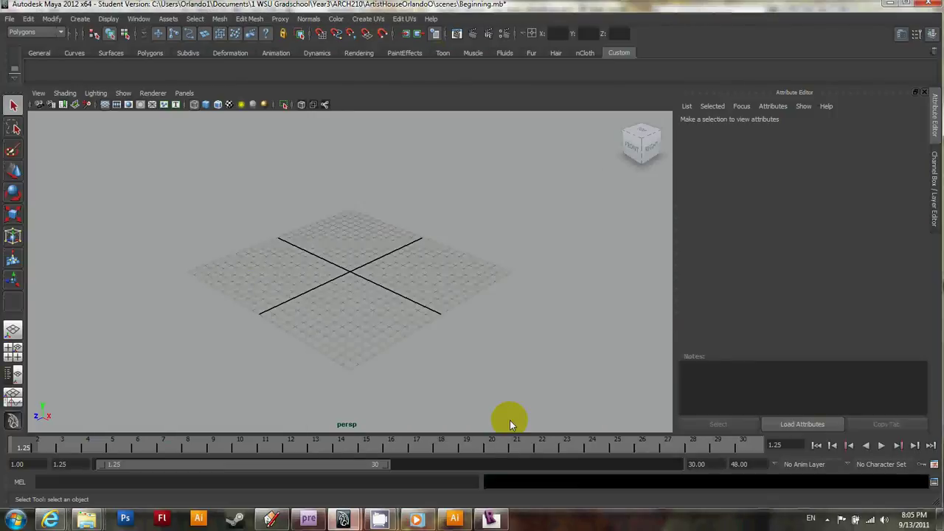
In Revit, select the whole house model and start an FBX export of the 3D view.
{"action": "left_click", "coordinate": [493, 520]}
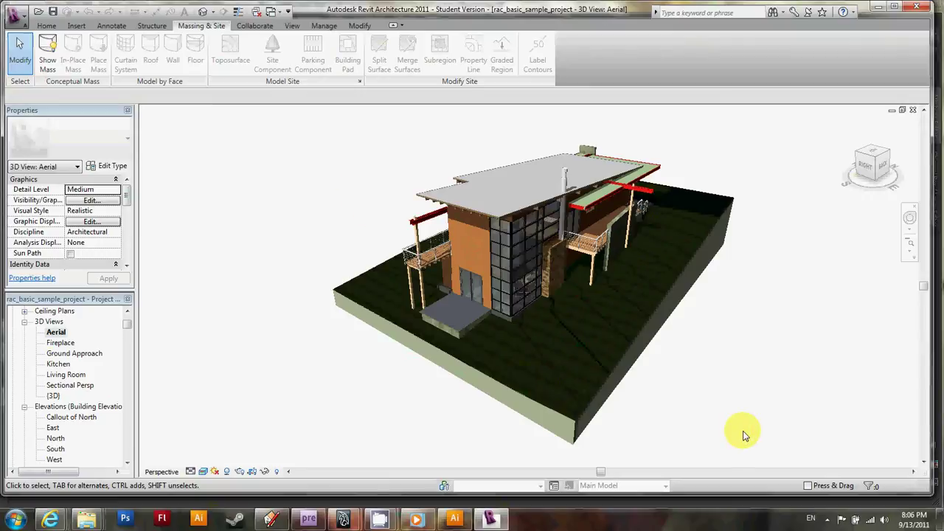
{"action": "middle_click_drag", "start_coordinate": [743, 436], "coordinate": [806, 447], "text": "shift"}
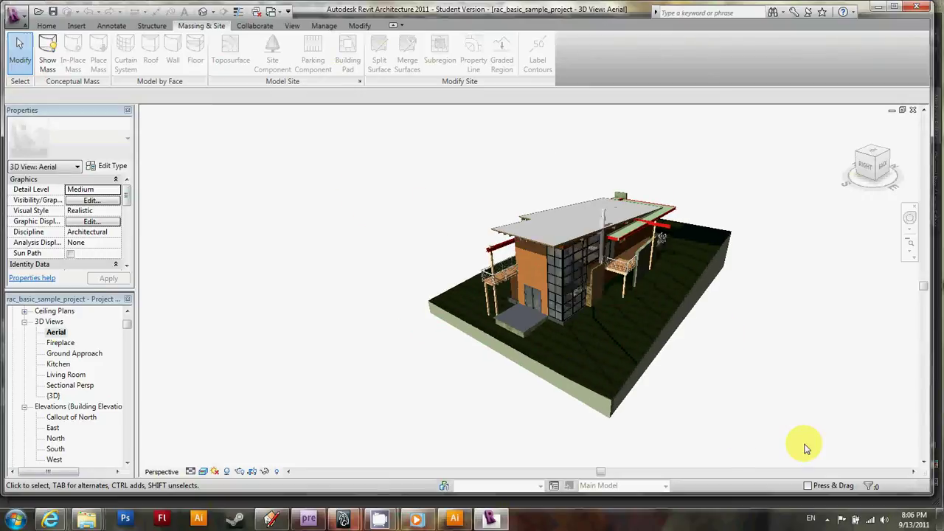
{"action": "left_click_drag", "start_coordinate": [806, 447], "coordinate": [422, 168]}
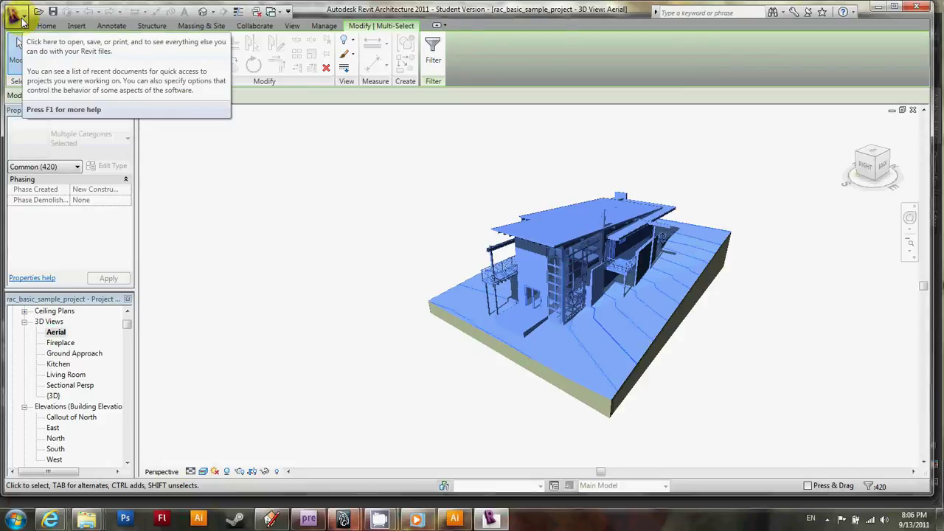
{"action": "left_click", "coordinate": [22, 20]}
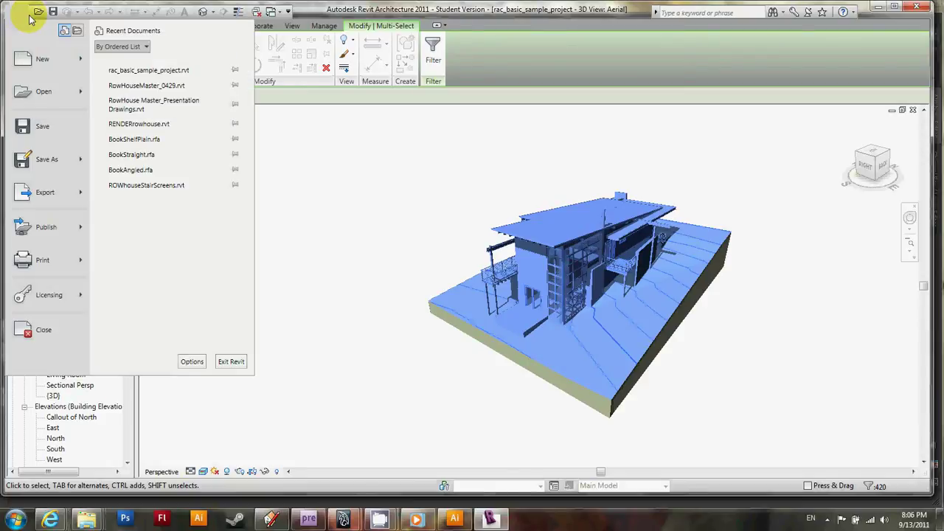
{"action": "left_click", "coordinate": [77, 201]}
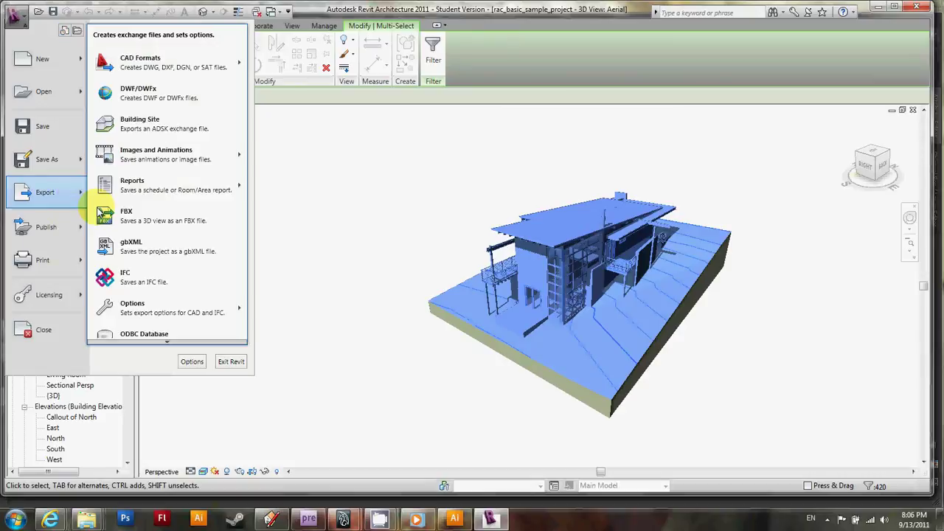
{"action": "left_click", "coordinate": [167, 223]}
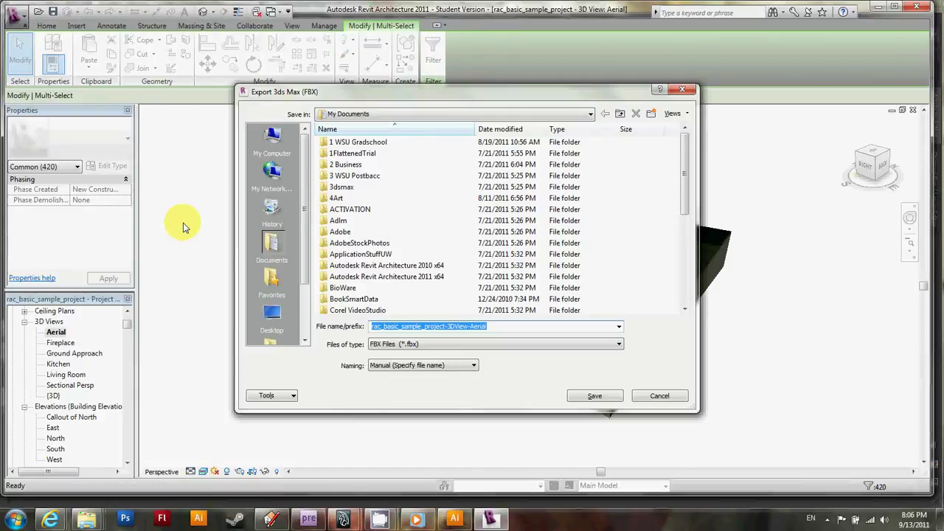
Browse through 1 WSU Gradschool, Year3, ARCH210 and ArtistHouseOrlandoO into the sourceimages folder.
{"action": "left_click", "coordinate": [354, 143]}
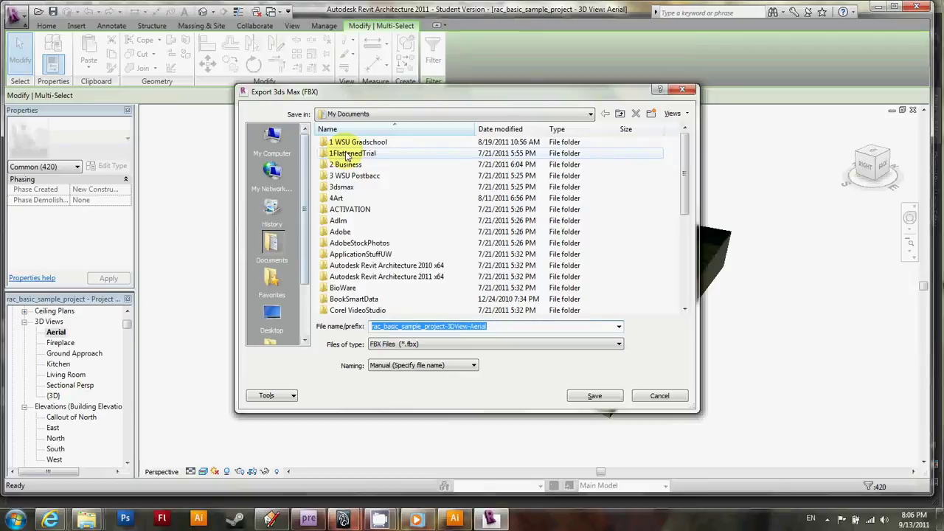
{"action": "double_click", "coordinate": [355, 143]}
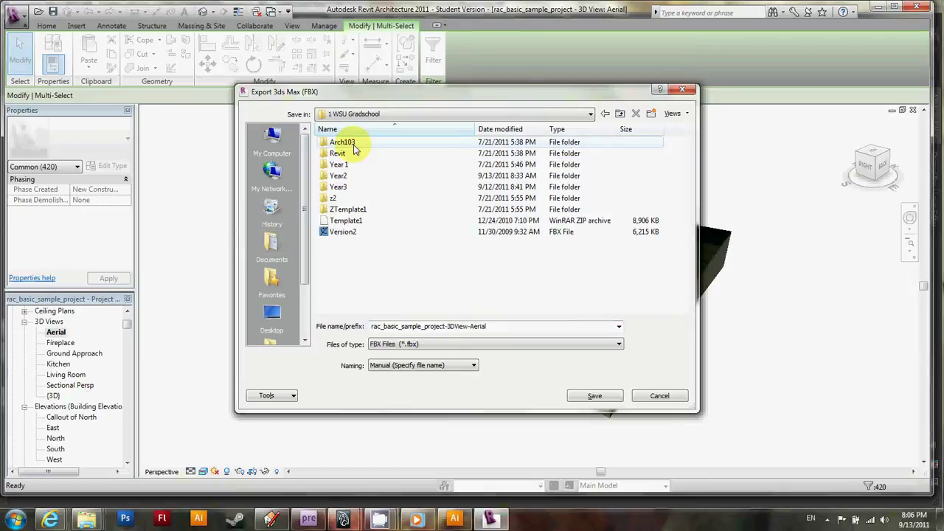
{"action": "double_click", "coordinate": [383, 187]}
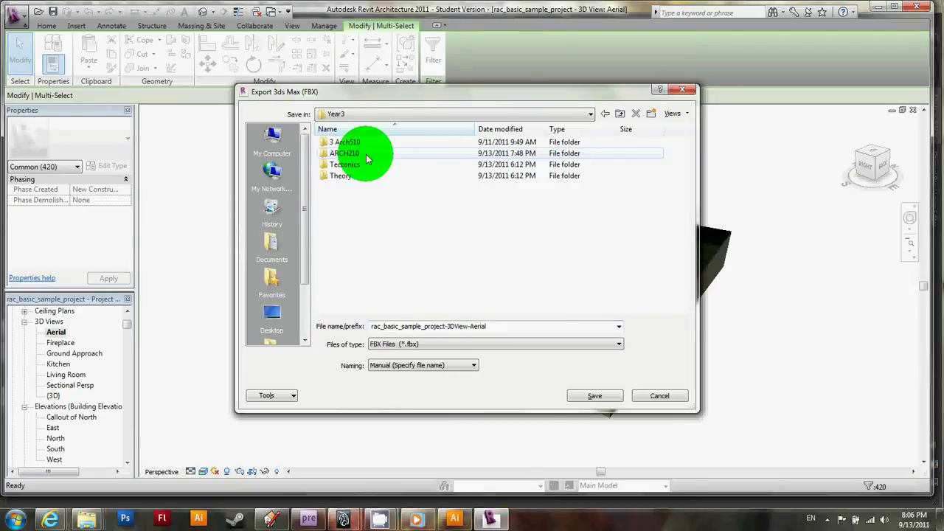
{"action": "double_click", "coordinate": [367, 158]}
{"action": "double_click", "coordinate": [369, 143]}
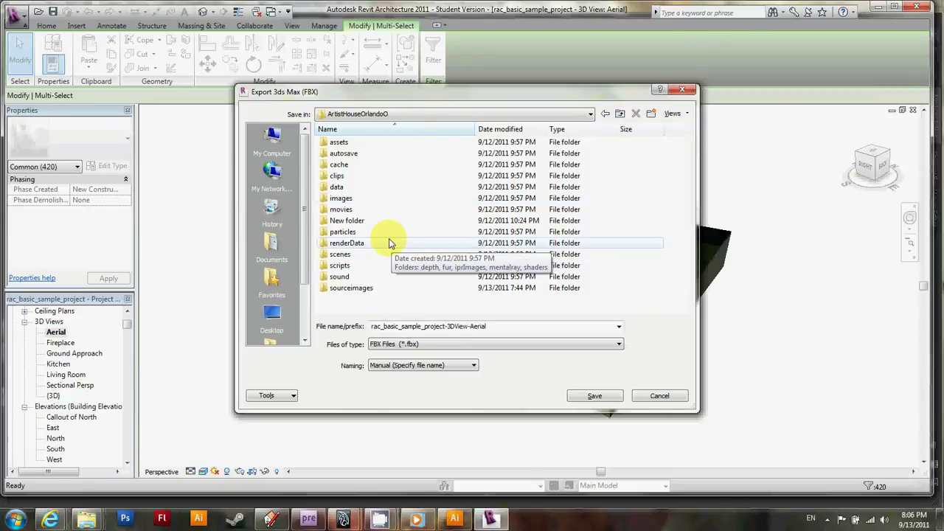
{"action": "left_click", "coordinate": [371, 291]}
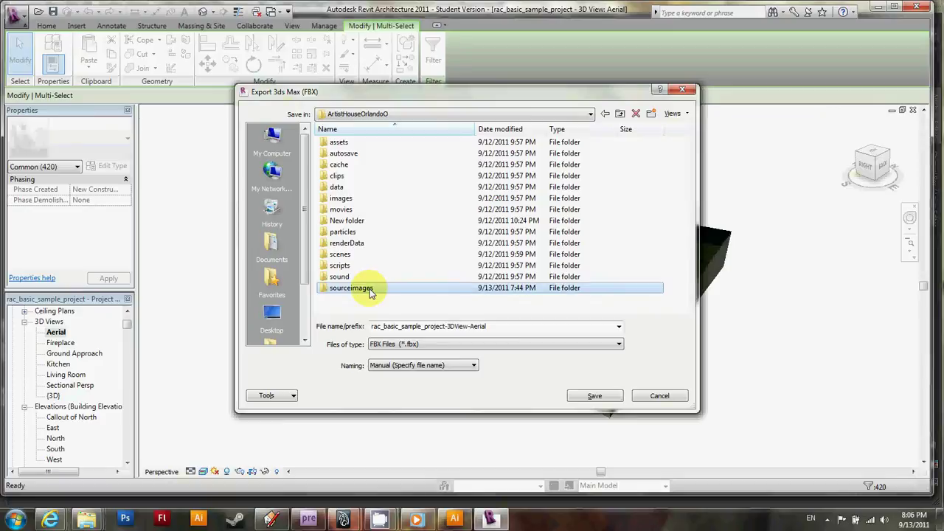
{"action": "double_click", "coordinate": [371, 290]}
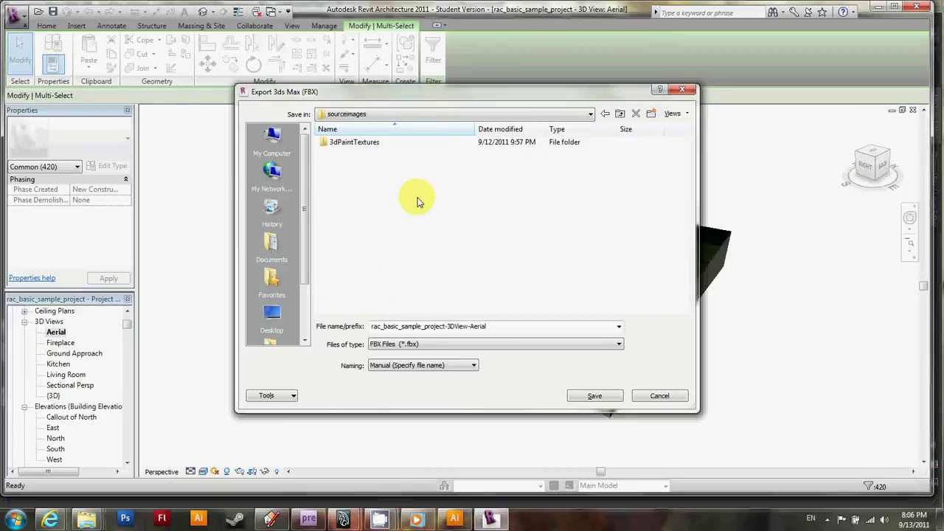
Create a new folder named RevitSource inside sourceimages and open it.
{"action": "left_click", "coordinate": [652, 115]}
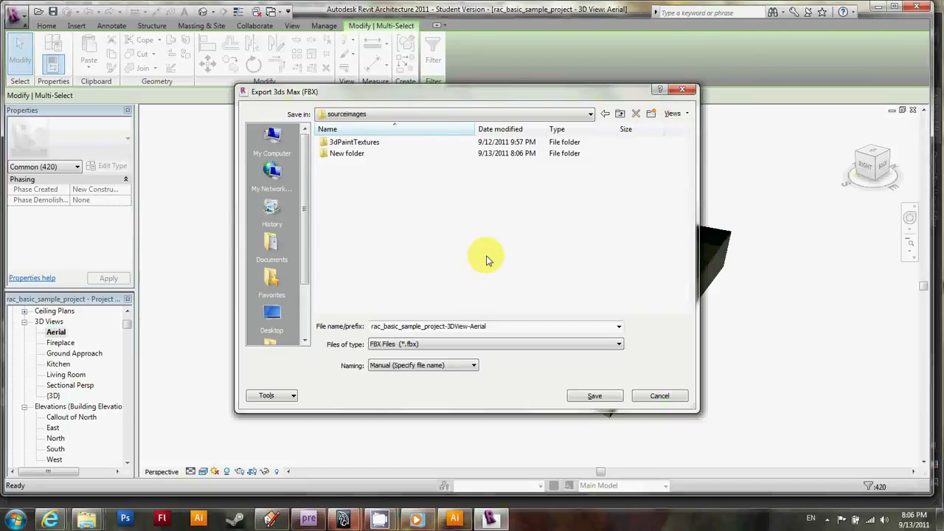
{"action": "double_click", "coordinate": [339, 153]}
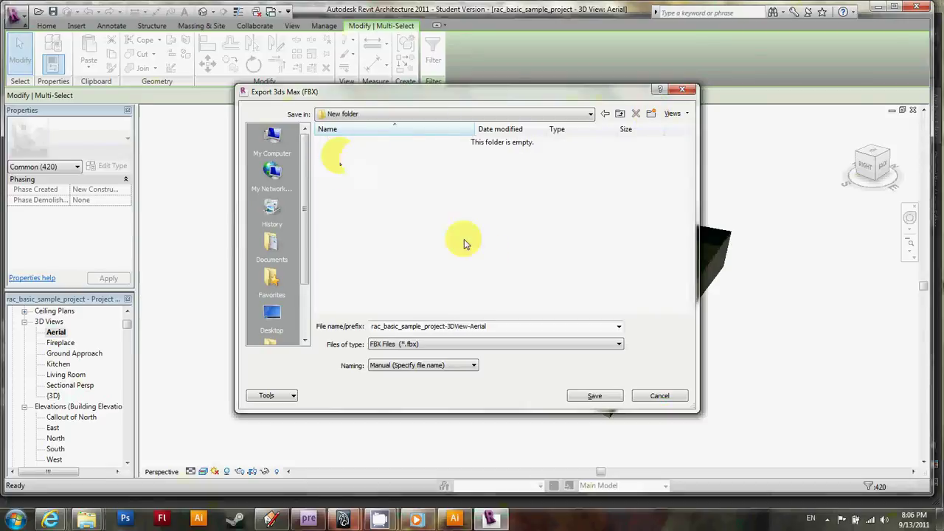
{"action": "left_click", "coordinate": [620, 114]}
{"action": "left_click", "coordinate": [358, 156]}
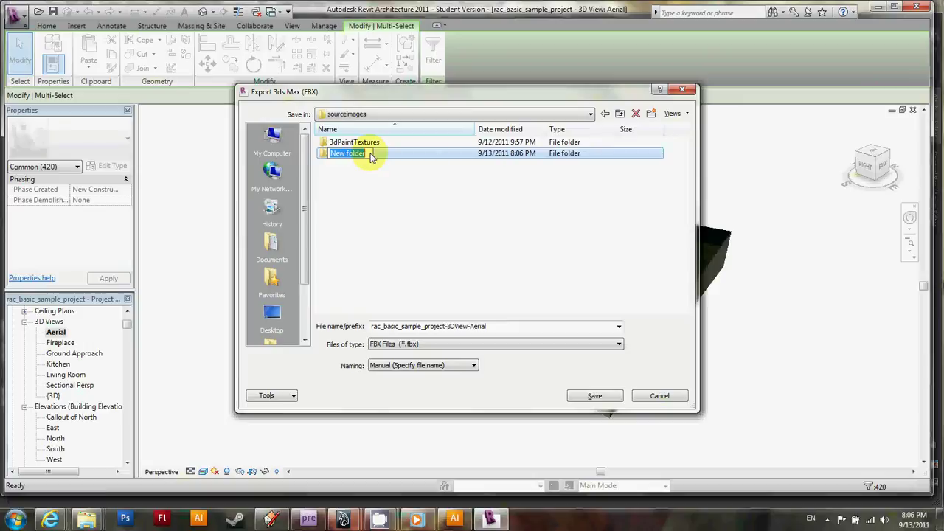
{"action": "type", "text": "RevitSource"}
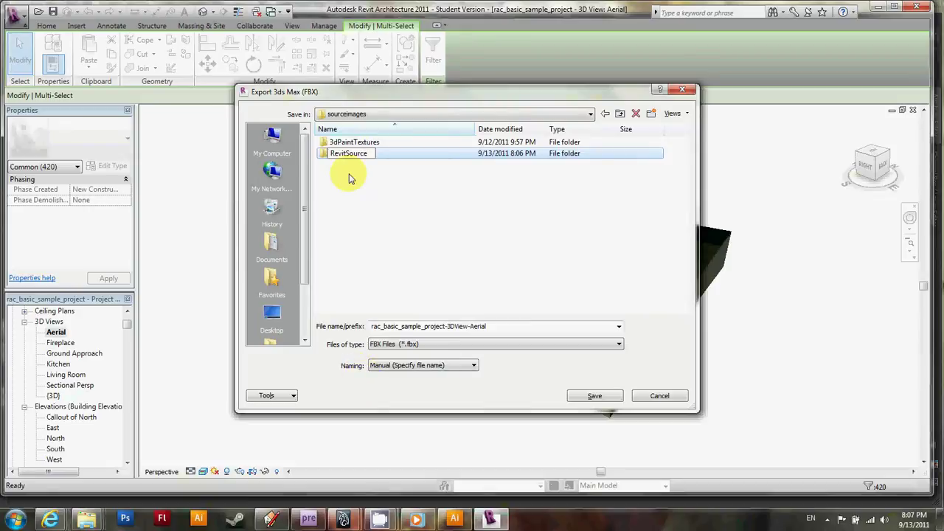
{"action": "left_click", "coordinate": [326, 156]}
{"action": "double_click", "coordinate": [328, 157]}
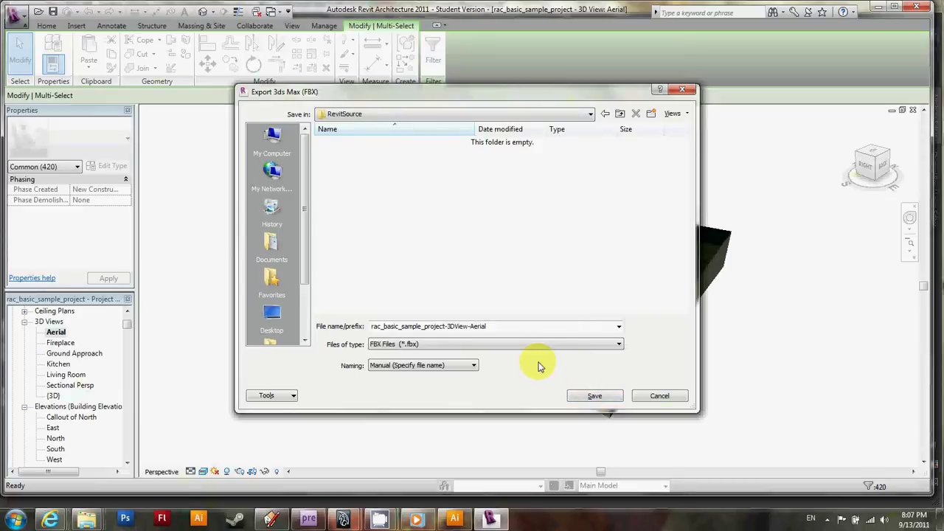
Save the FBX export as SlopedHouse in RevitSource, then clear the selection.
{"action": "left_click", "coordinate": [499, 328]}
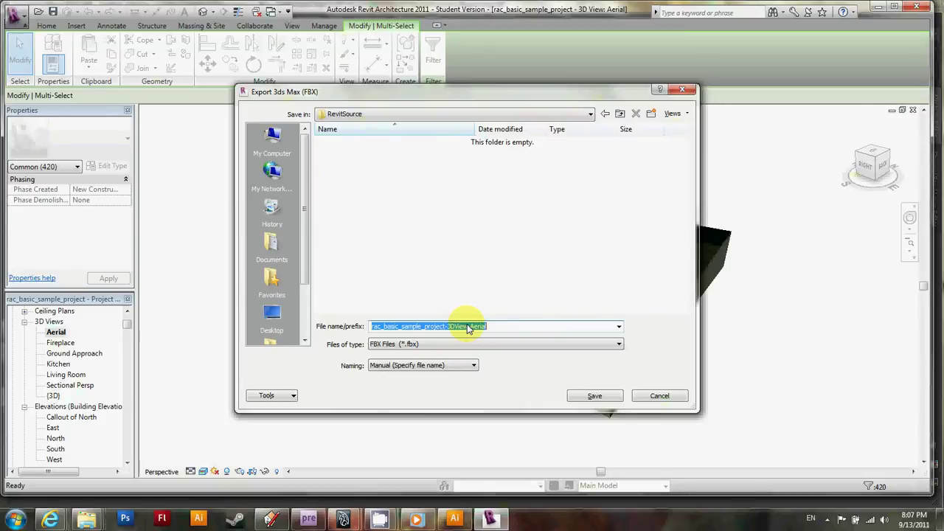
{"action": "type", "text": "Sl"}
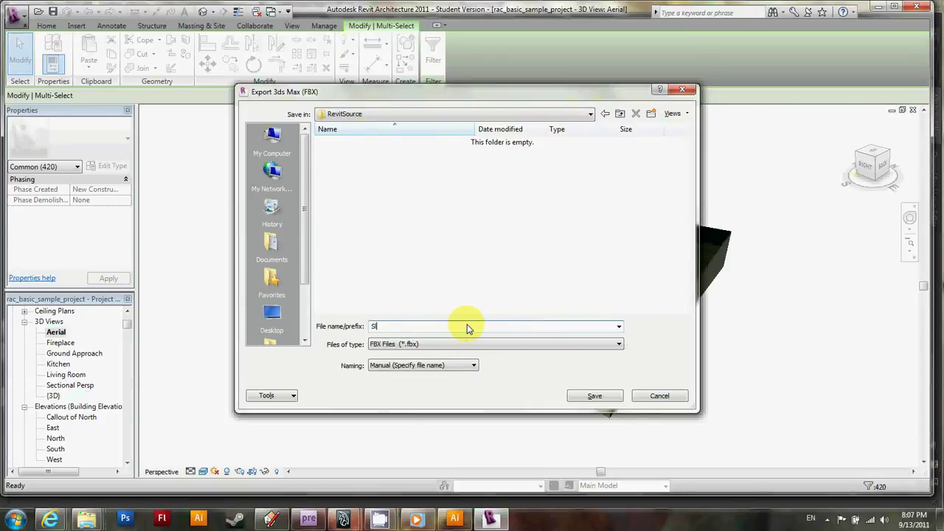
{"action": "type", "text": "opedHouse"}
{"action": "left_click", "coordinate": [472, 365]}
{"action": "left_click", "coordinate": [595, 395]}
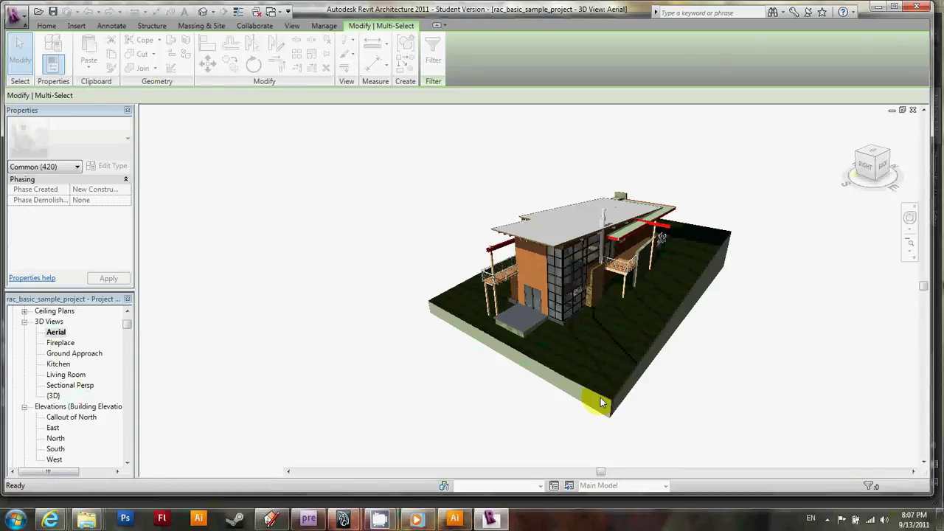
{"action": "left_click", "coordinate": [482, 388]}
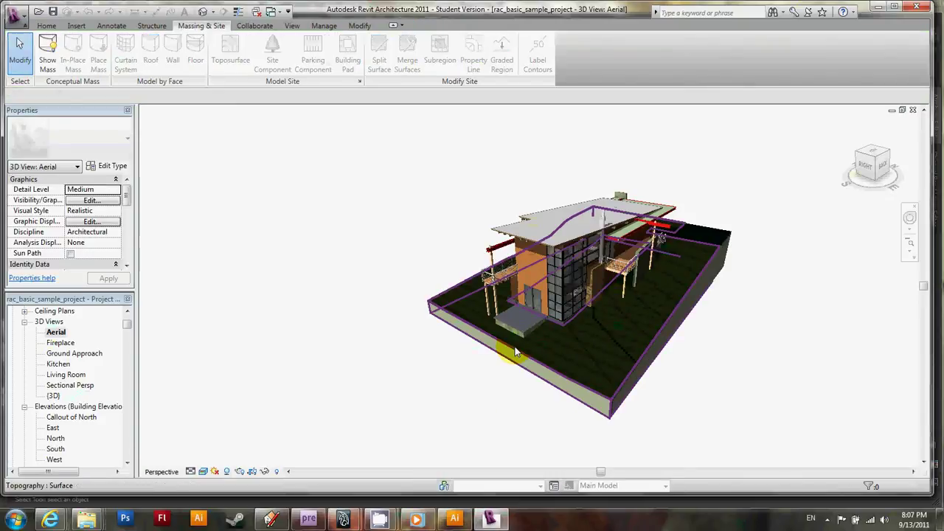
Bring Maya forward and browse the Import dialog to sourceimages\RevitSource.
{"action": "left_click", "coordinate": [879, 9]}
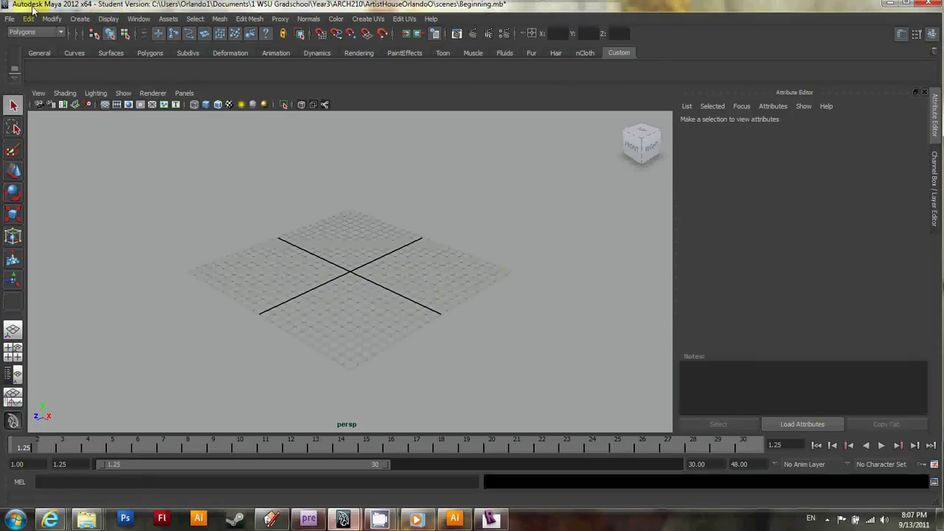
{"action": "left_click", "coordinate": [10, 19]}
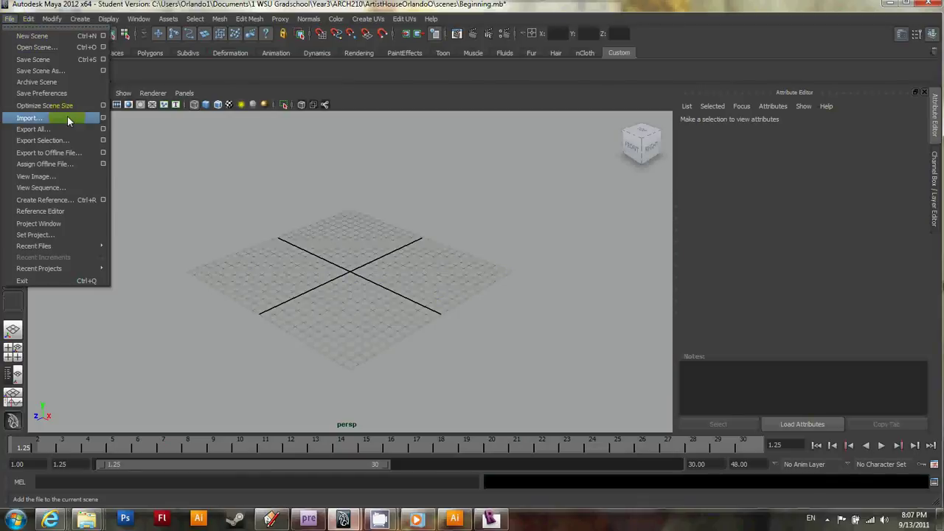
{"action": "left_click", "coordinate": [103, 118]}
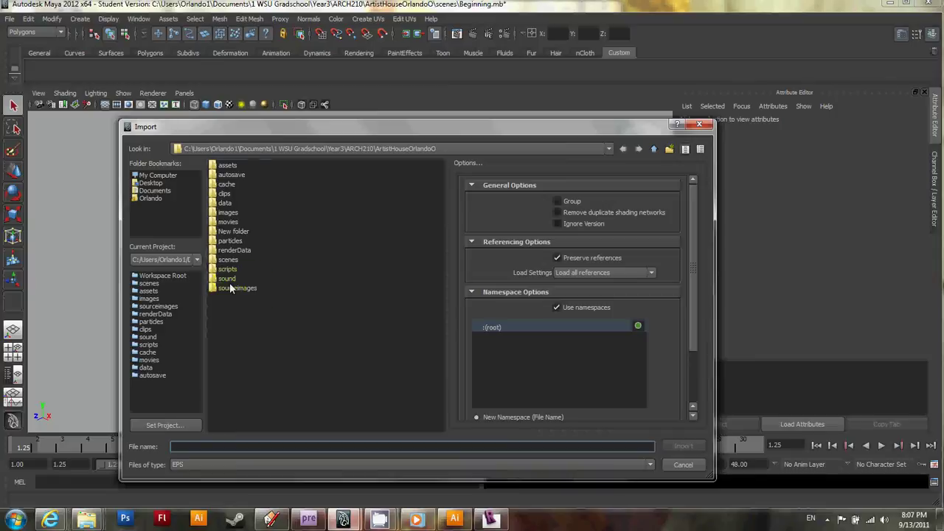
{"action": "left_click", "coordinate": [248, 289]}
{"action": "double_click", "coordinate": [249, 292]}
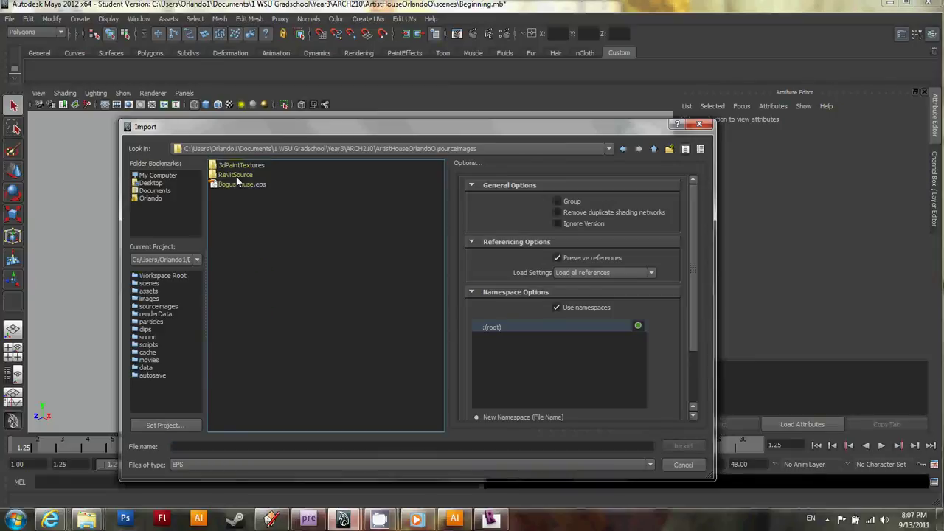
{"action": "double_click", "coordinate": [236, 175]}
Filter the file list to FBX and import SlopedHouse.fbx.
{"action": "left_click", "coordinate": [478, 464]}
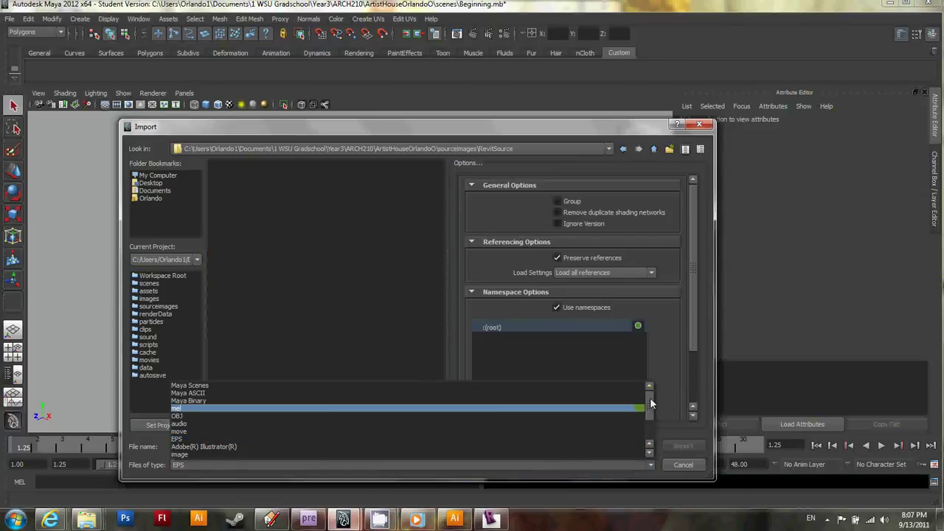
{"action": "left_click_drag", "start_coordinate": [652, 403], "coordinate": [652, 426]}
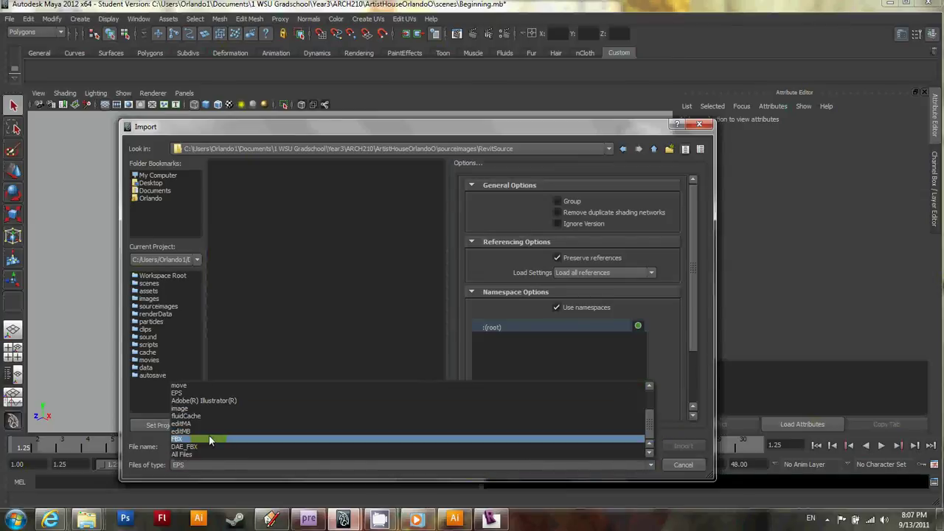
{"action": "left_click", "coordinate": [209, 439]}
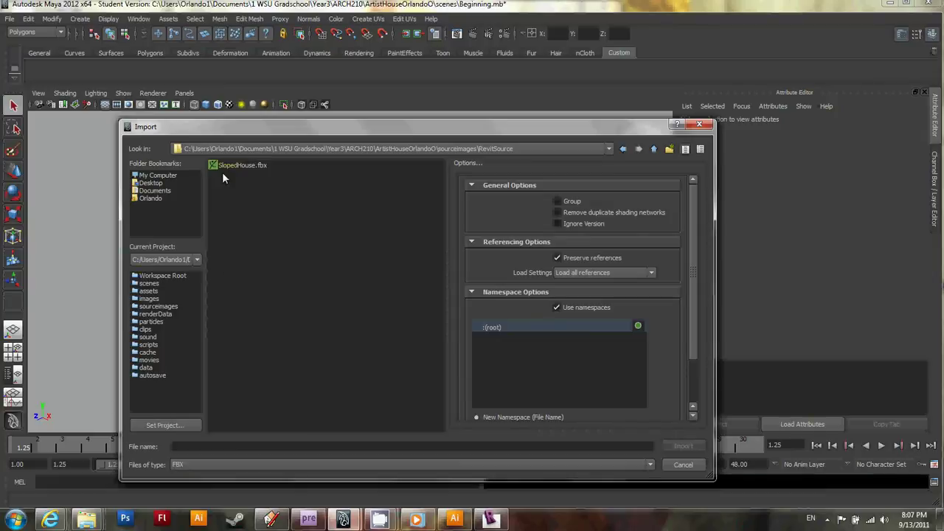
{"action": "left_click", "coordinate": [235, 168]}
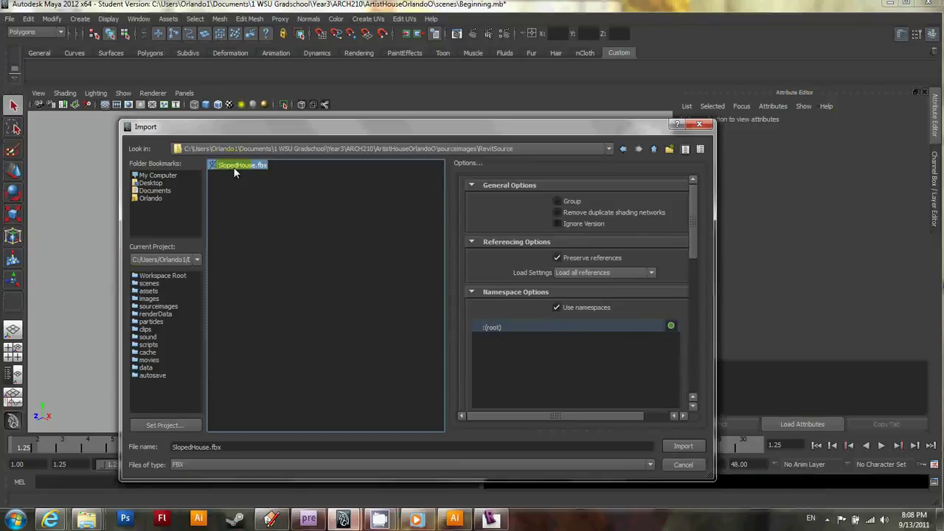
{"action": "left_click", "coordinate": [681, 447]}
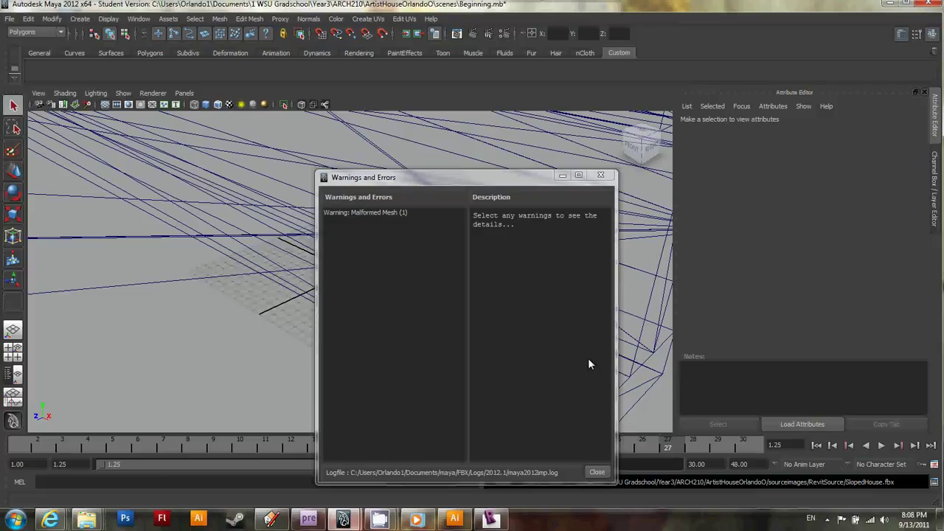
Dismiss the import warnings window and frame the wireframe house in the view.
{"action": "left_click", "coordinate": [562, 177]}
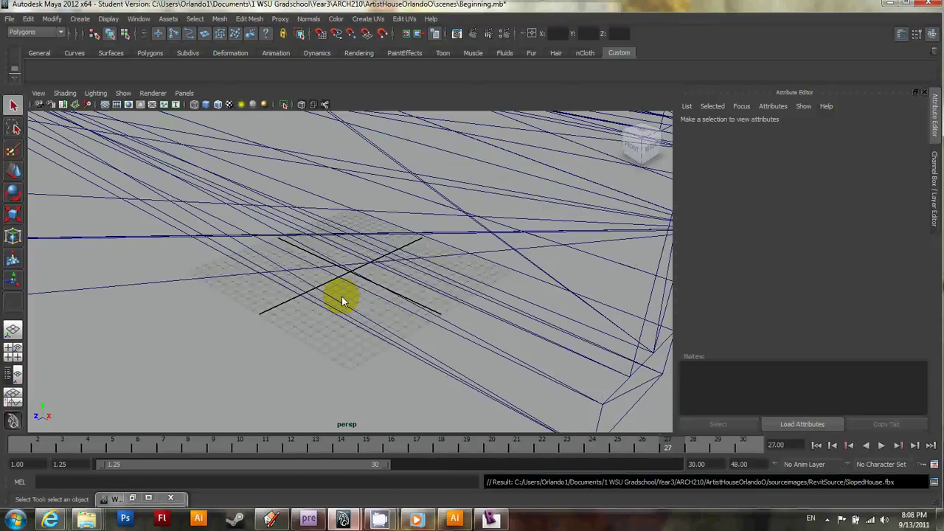
{"action": "key", "text": "a"}
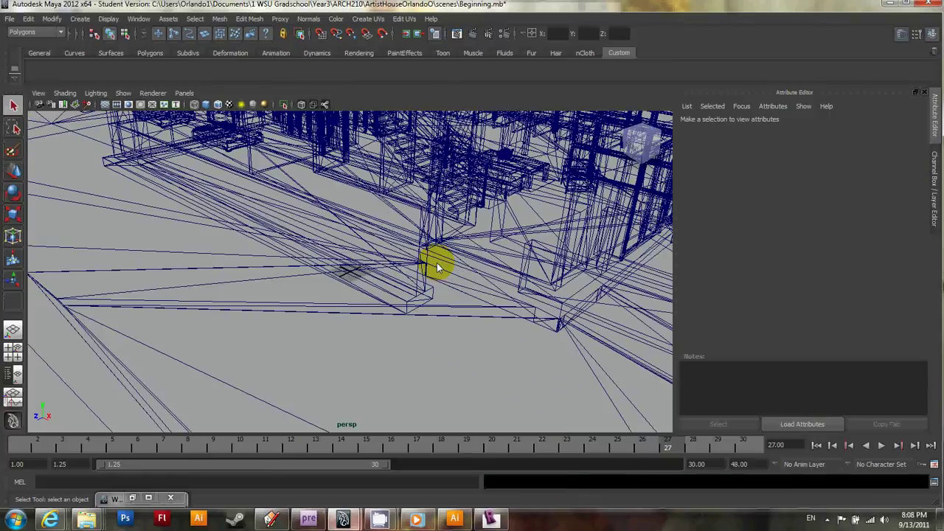
{"action": "left_click_drag", "start_coordinate": [434, 262], "coordinate": [464, 304], "text": "alt"}
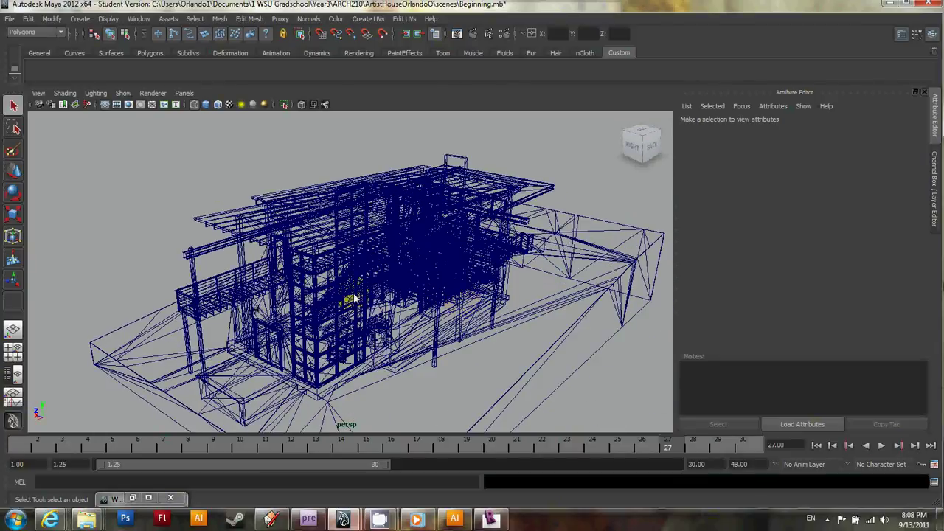
Switch the view to Smooth Shade All, deselect, and tumble around the house before reframing it.
{"action": "left_click", "coordinate": [206, 109]}
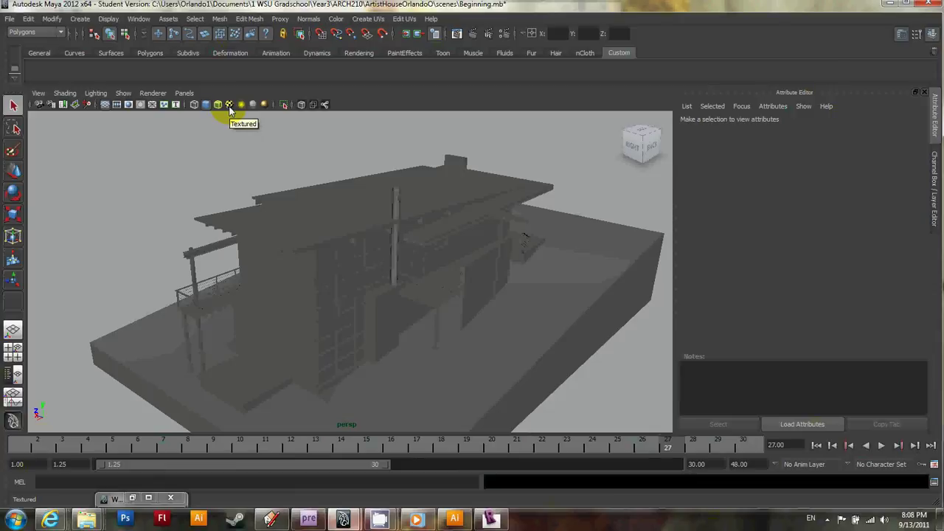
{"action": "left_click", "coordinate": [229, 109]}
{"action": "left_click", "coordinate": [272, 182]}
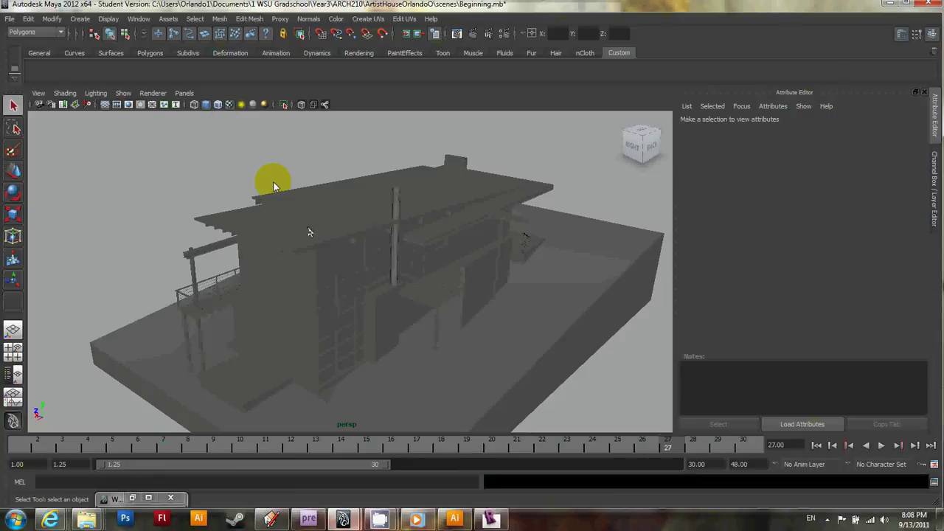
{"action": "left_click_drag", "start_coordinate": [364, 273], "coordinate": [285, 246], "text": "alt"}
{"action": "right_click_drag", "start_coordinate": [285, 247], "coordinate": [300, 279], "text": "alt"}
{"action": "key", "text": "a"}
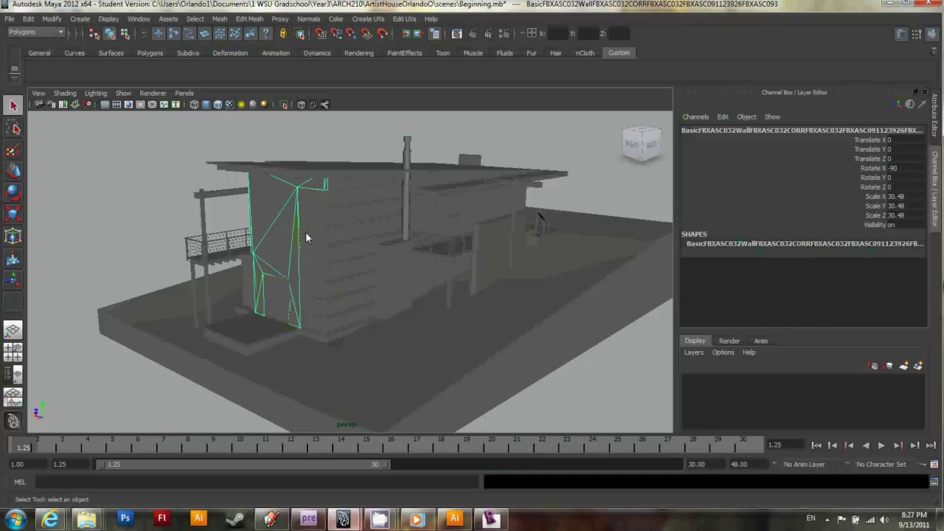
Select the fireplace chimney and house wall to check their names in the Channel Box.
{"action": "left_click", "coordinate": [398, 255]}
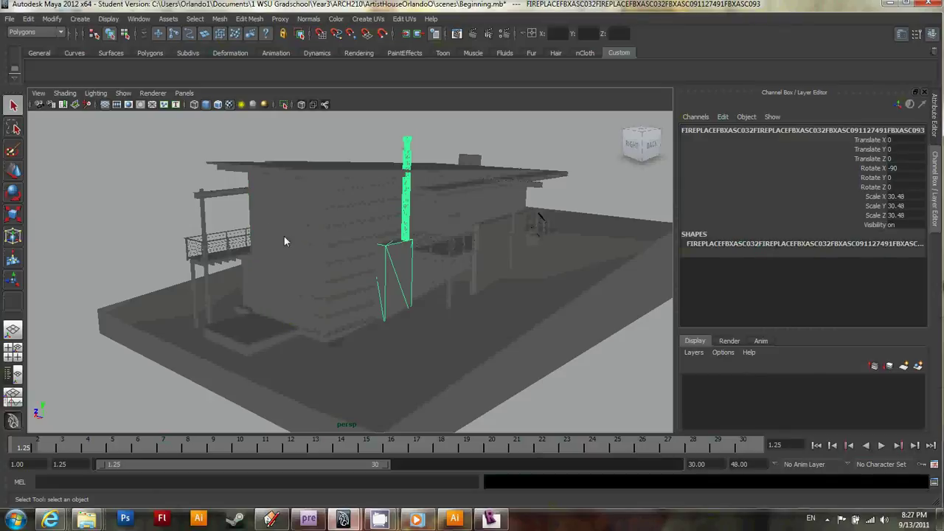
{"action": "left_click", "coordinate": [279, 231]}
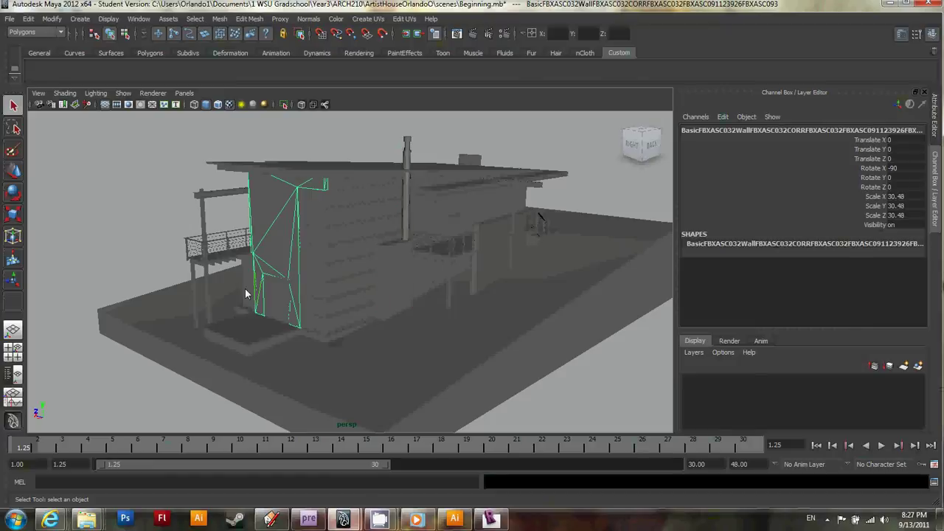
{"action": "left_click", "coordinate": [245, 291]}
{"action": "left_click", "coordinate": [280, 220]}
{"action": "left_click", "coordinate": [201, 227]}
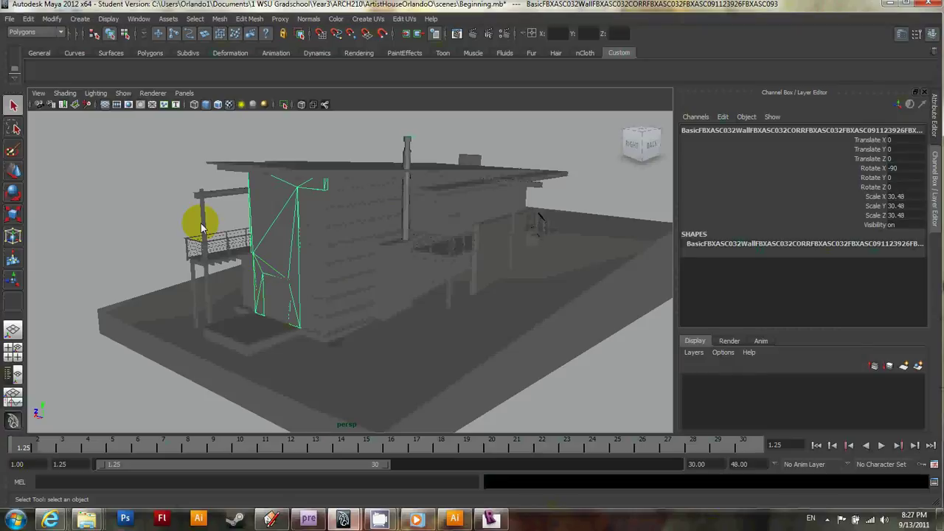
{"action": "left_click", "coordinate": [8, 18]}
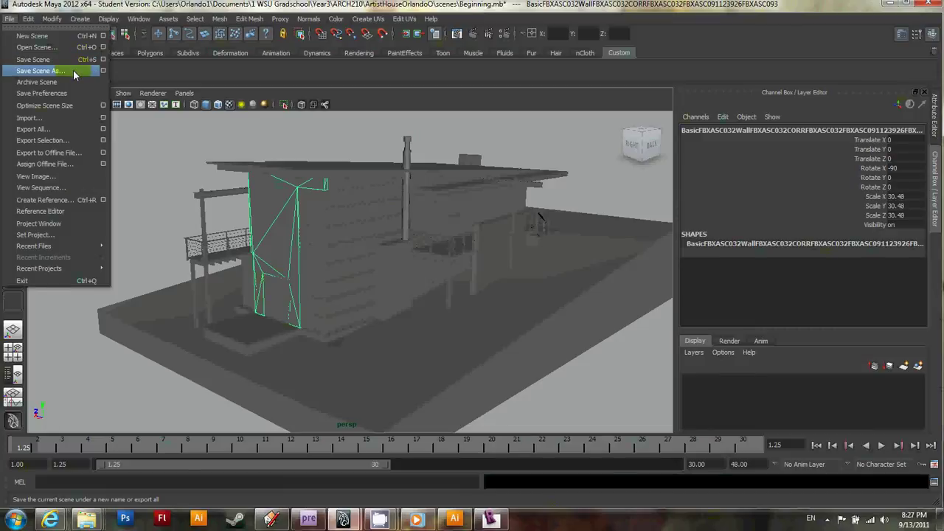
Save the scene as RevitImport1.mb in the scenes folder, continuing past the Student Version notice.
{"action": "left_click", "coordinate": [73, 69]}
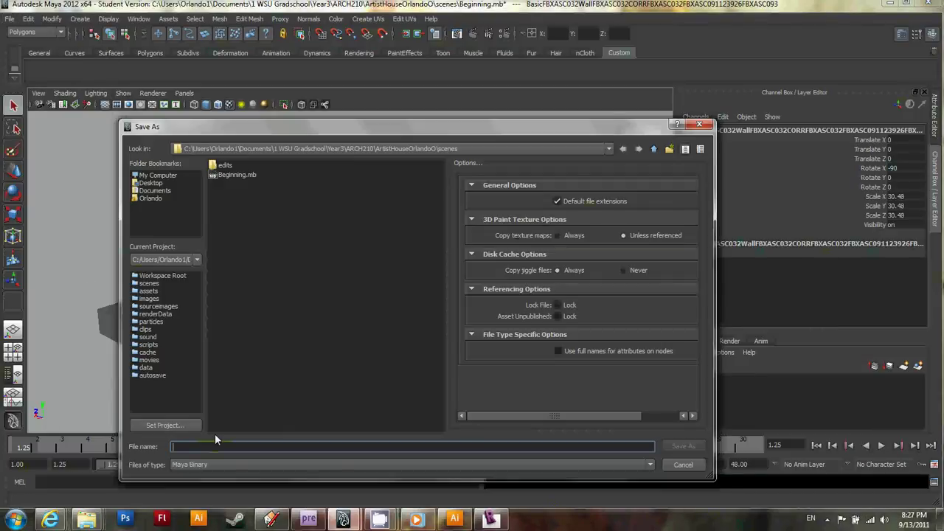
{"action": "type", "text": "Re"}
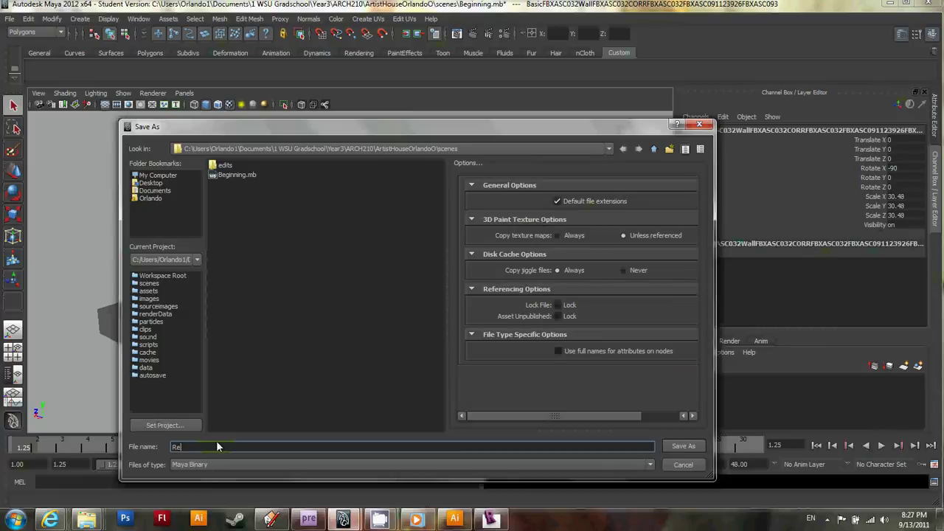
{"action": "type", "text": "vitImport1"}
{"action": "left_click", "coordinate": [683, 446]}
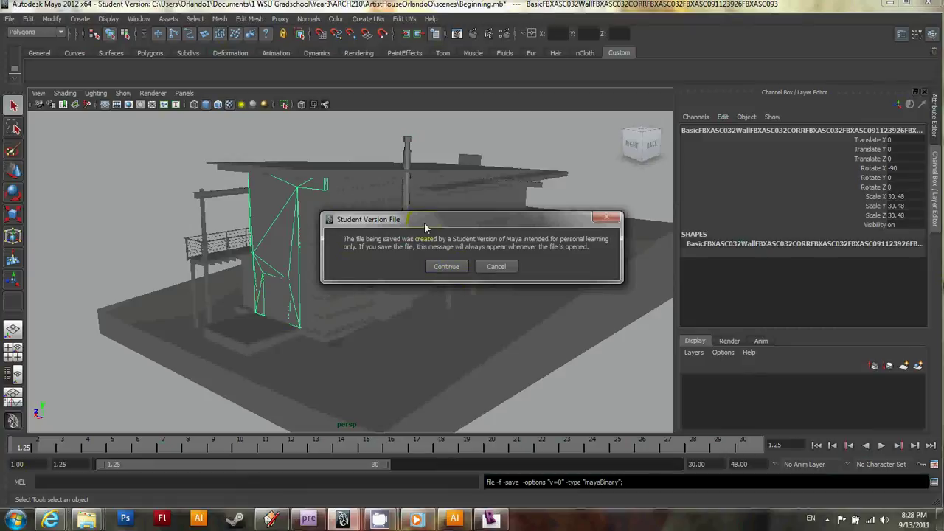
{"action": "left_click_drag", "start_coordinate": [401, 222], "coordinate": [412, 259]}
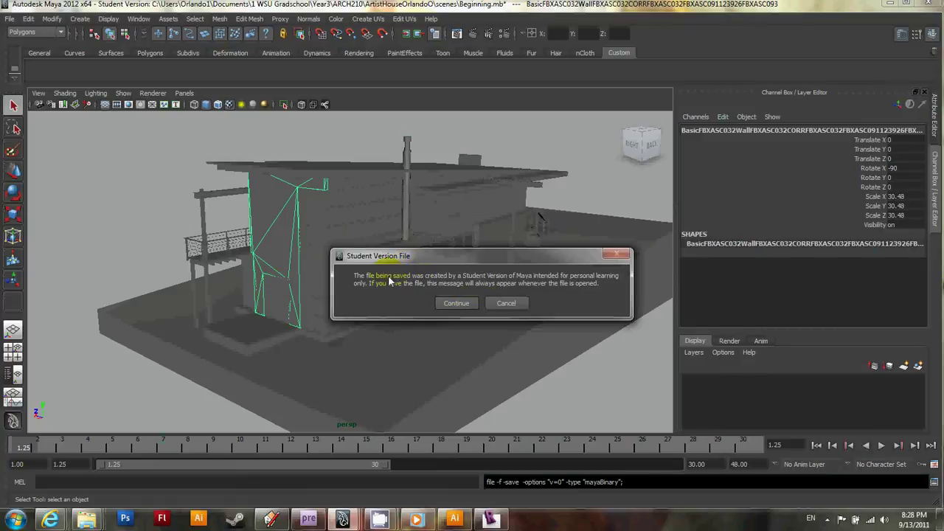
{"action": "left_click", "coordinate": [457, 304]}
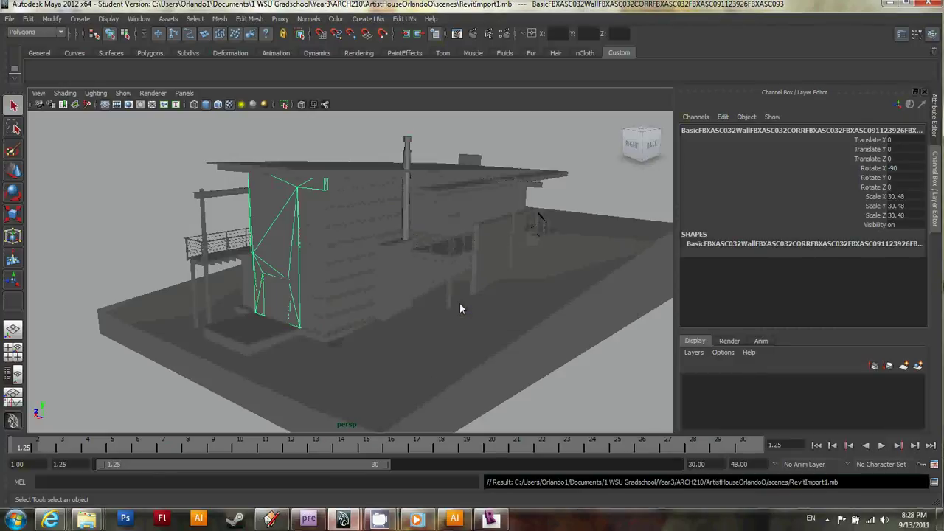
{"action": "left_click", "coordinate": [10, 19]}
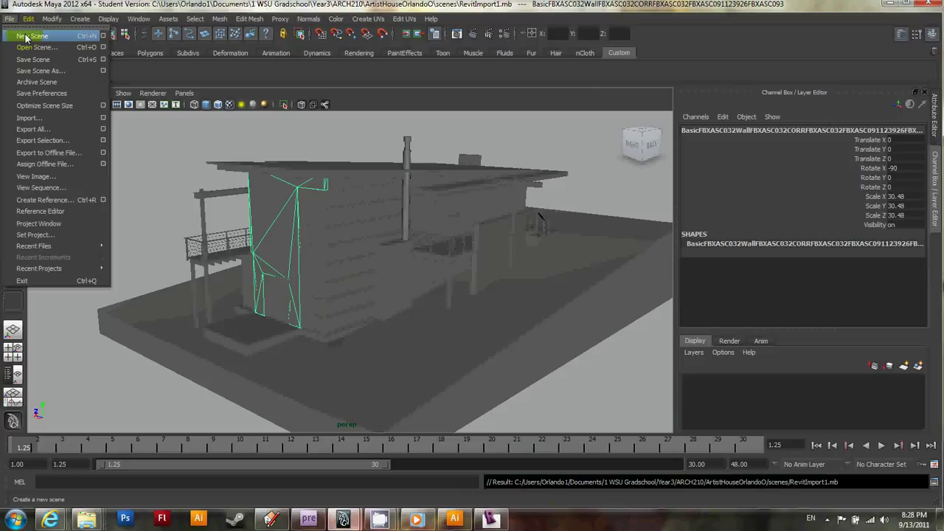